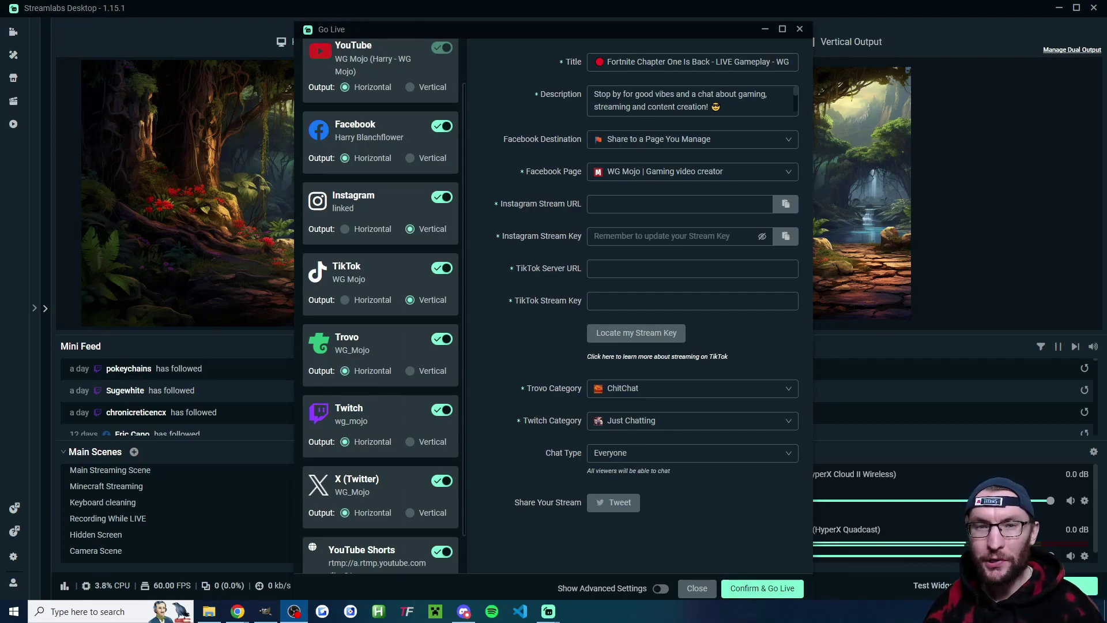
Close the Go Live window without starting the stream
{"action": "key", "text": "Escape"}
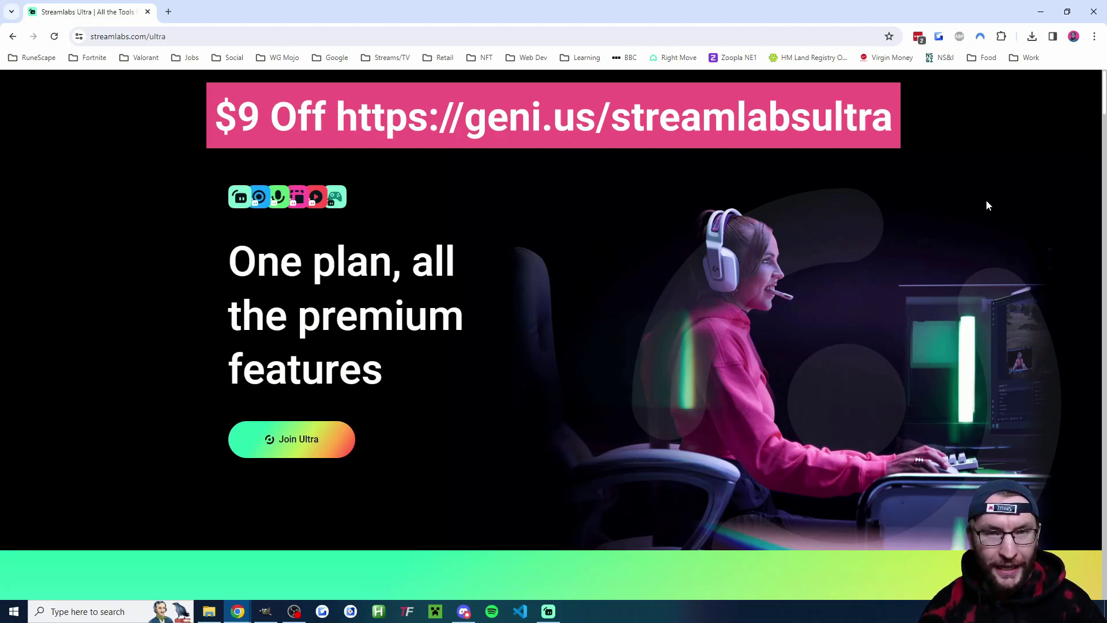
{"action": "scroll", "coordinate": [936, 265], "scroll_direction": "down", "scroll_amount": 20}
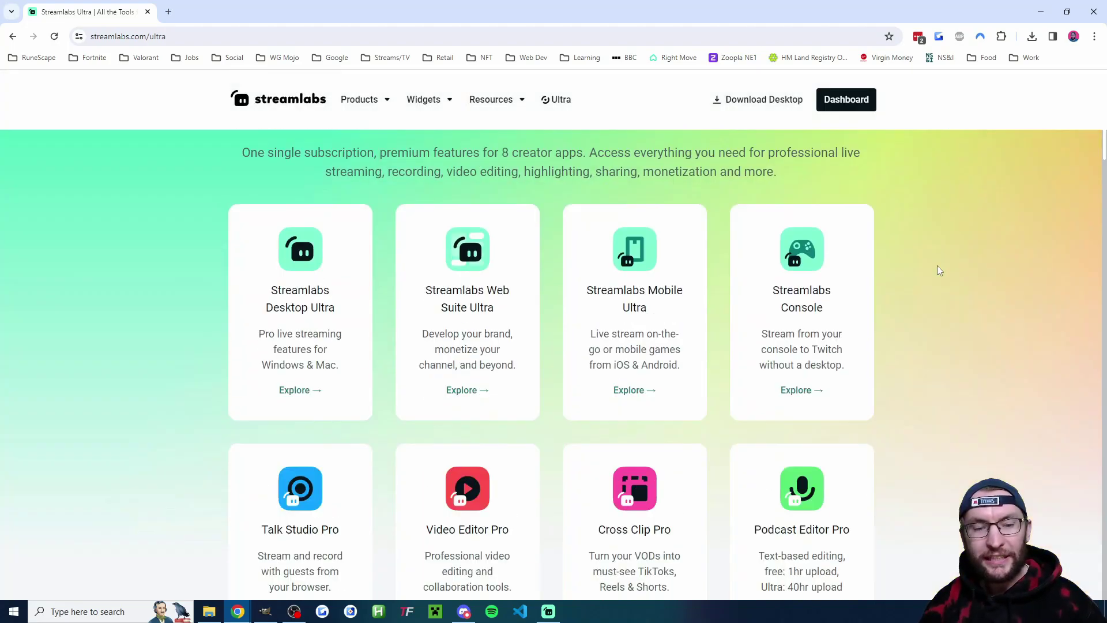
{"action": "scroll", "coordinate": [951, 259], "scroll_direction": "down", "scroll_amount": 15}
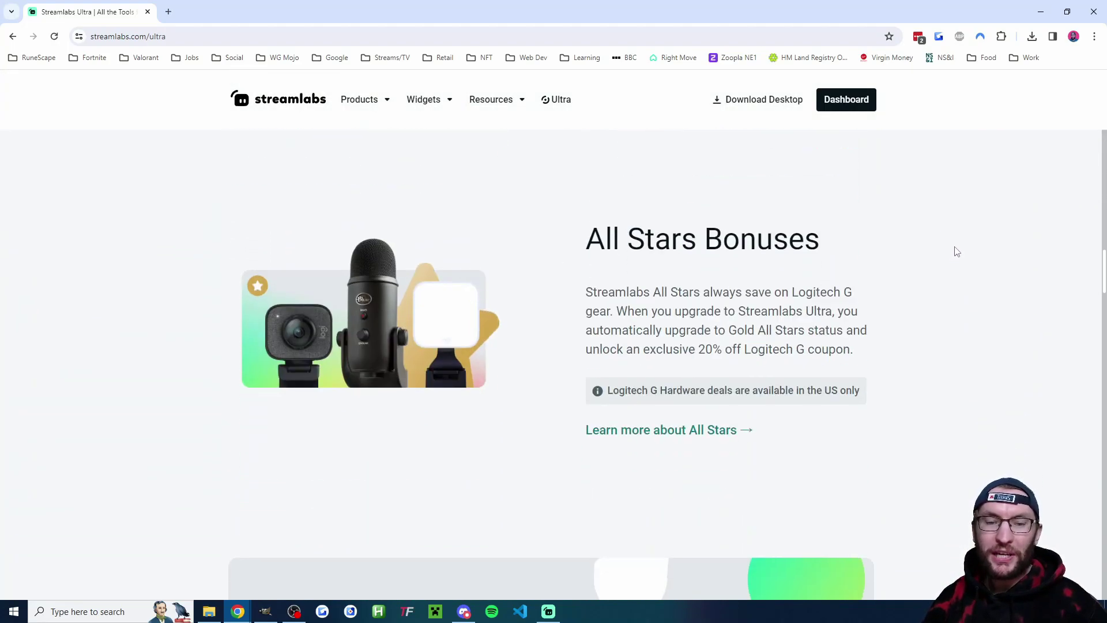
{"action": "scroll", "coordinate": [973, 279], "scroll_direction": "up", "scroll_amount": 12}
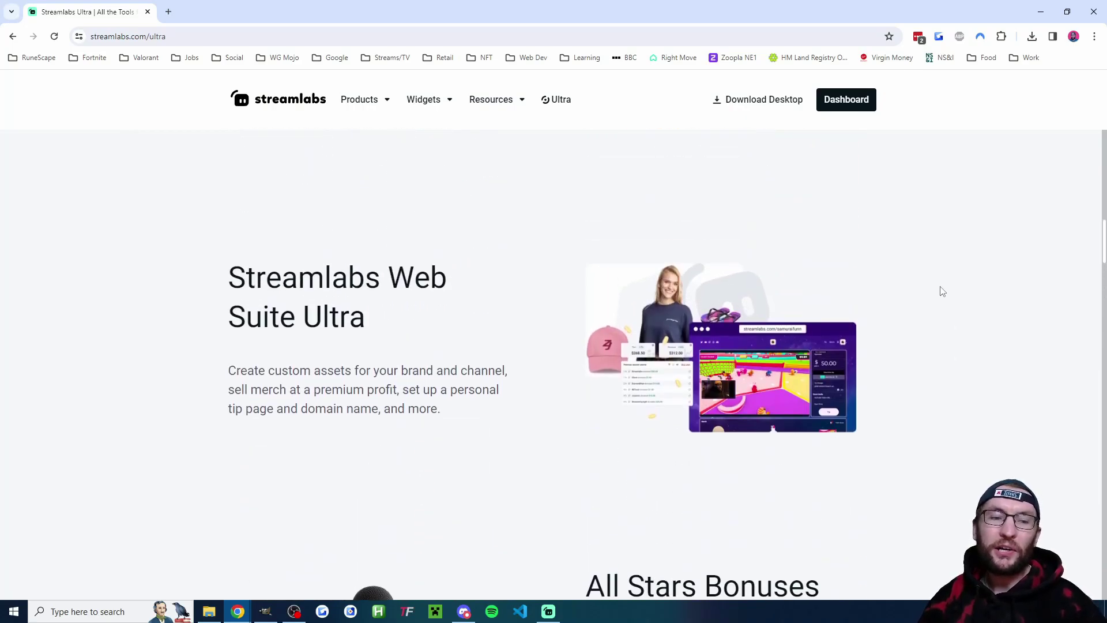
{"action": "scroll", "coordinate": [957, 284], "scroll_direction": "up", "scroll_amount": 5}
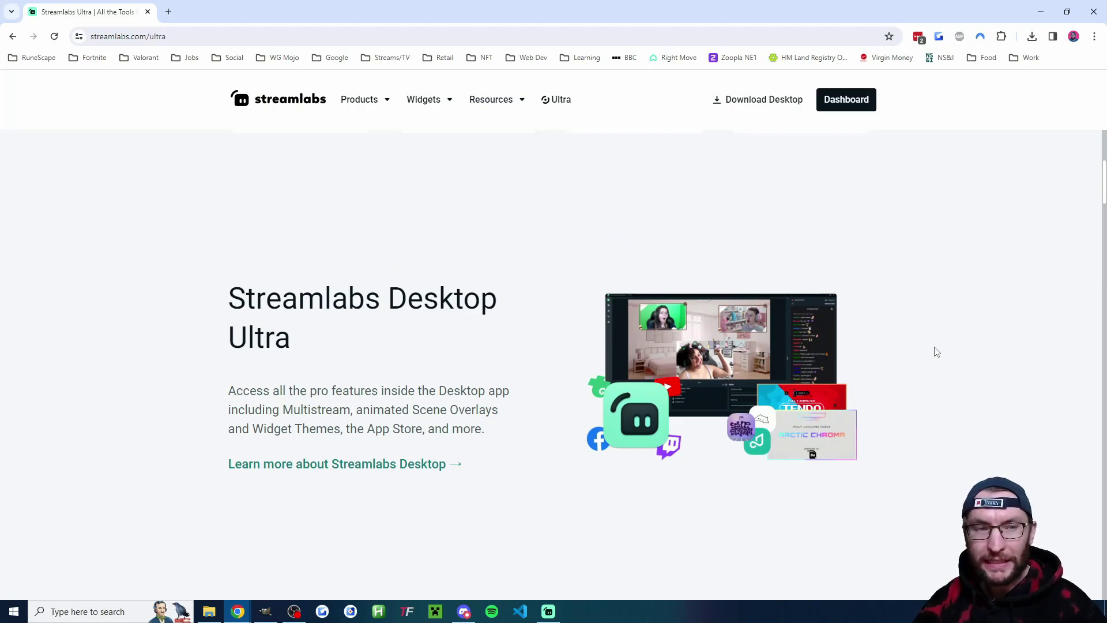
{"action": "scroll", "coordinate": [839, 122], "scroll_direction": "up", "scroll_amount": 5}
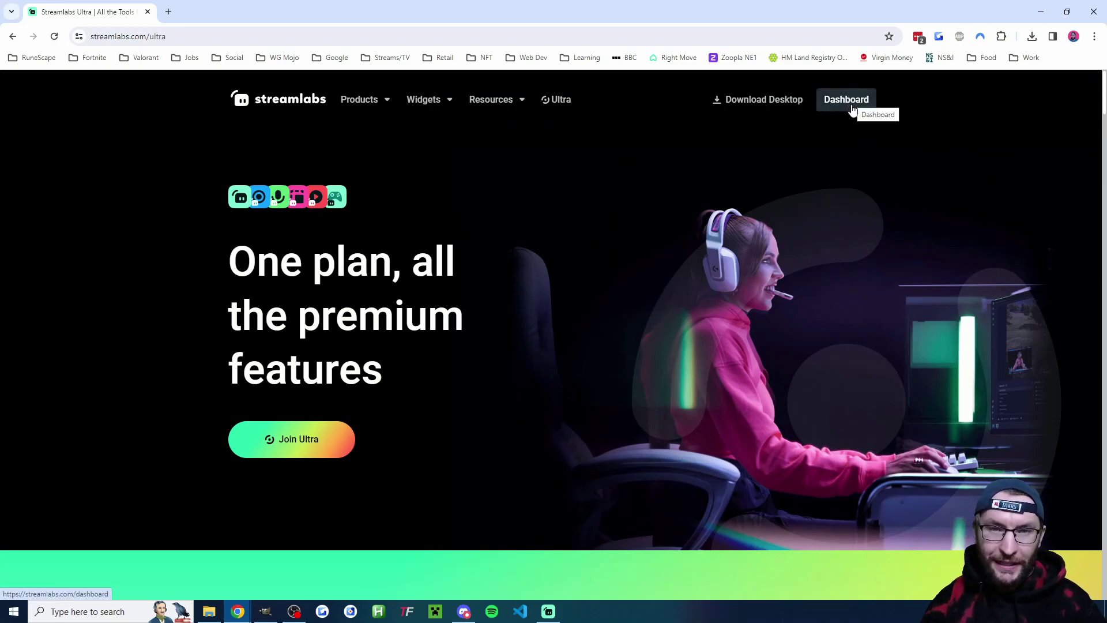
View the account's merged platforms under Dashboard Settings > Platforms, then return to Streamlabs Desktop
{"action": "left_click", "coordinate": [847, 100]}
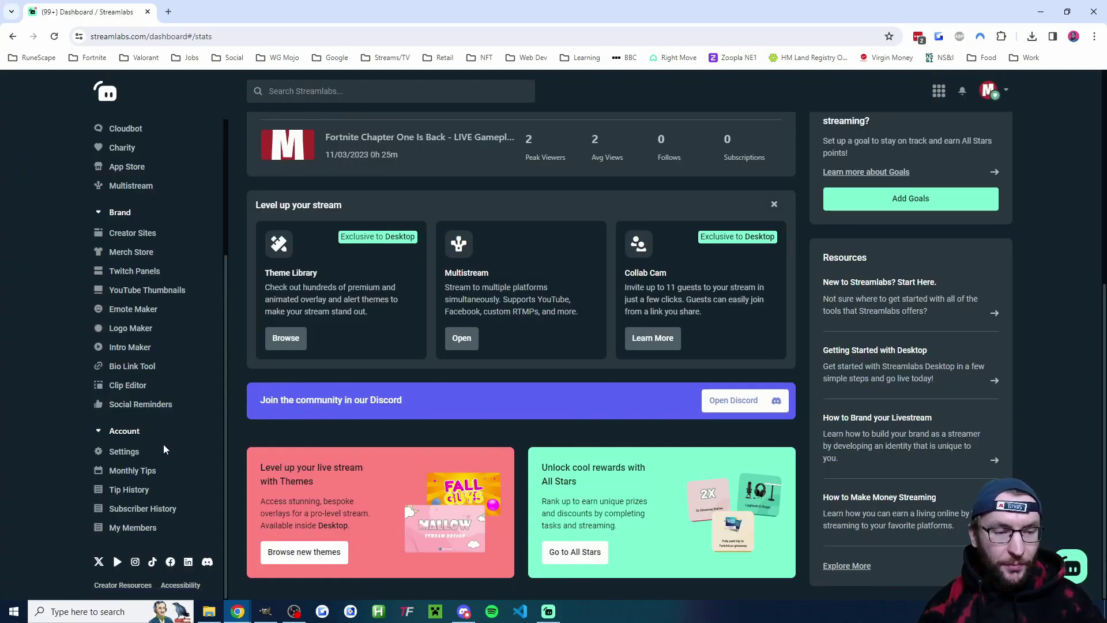
{"action": "left_click", "coordinate": [125, 453]}
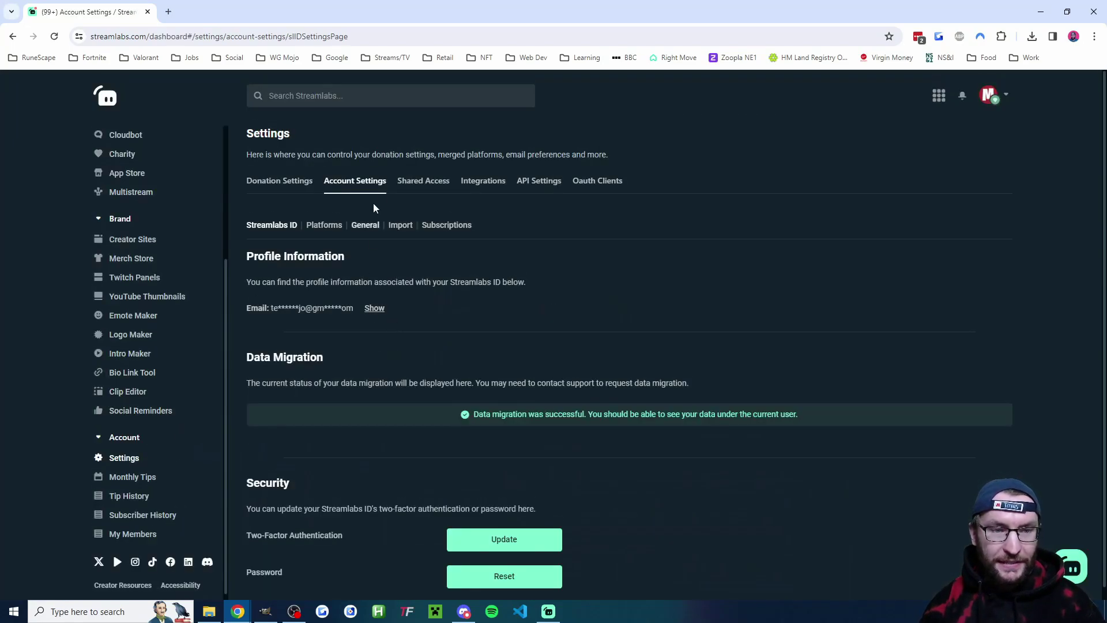
{"action": "left_click", "coordinate": [326, 226]}
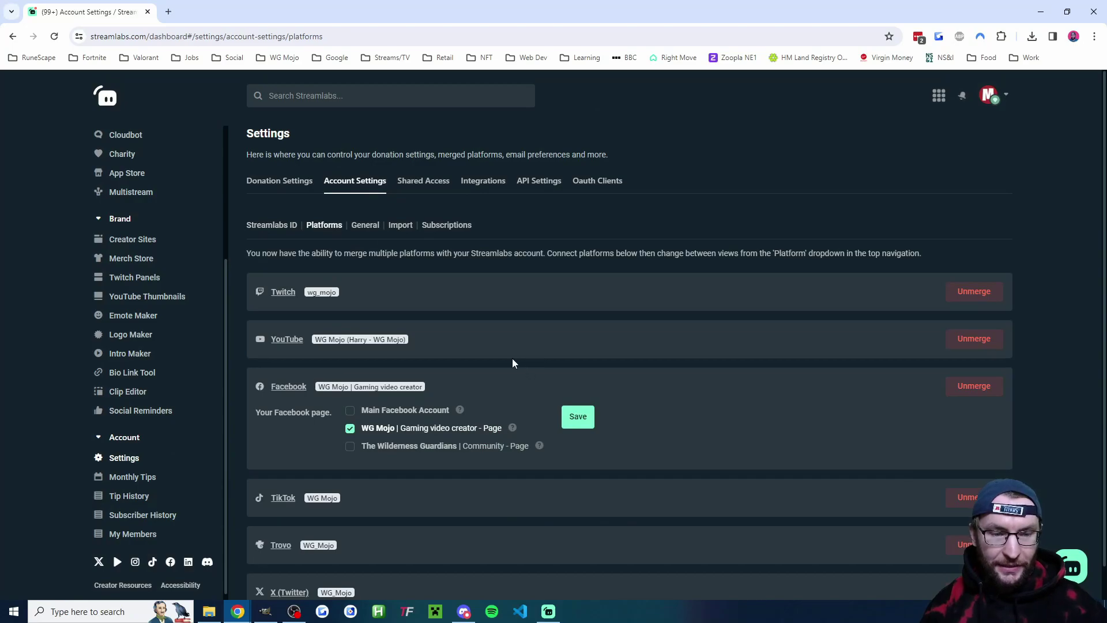
{"action": "scroll", "coordinate": [513, 362], "scroll_direction": "down", "scroll_amount": 1}
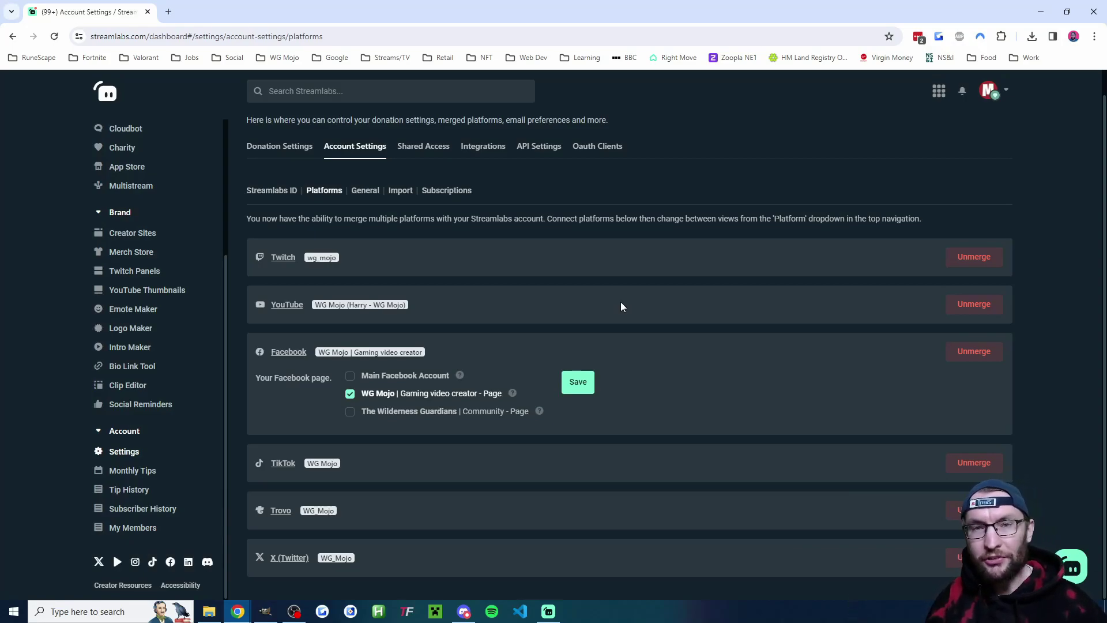
{"action": "key", "text": "alt+Tab"}
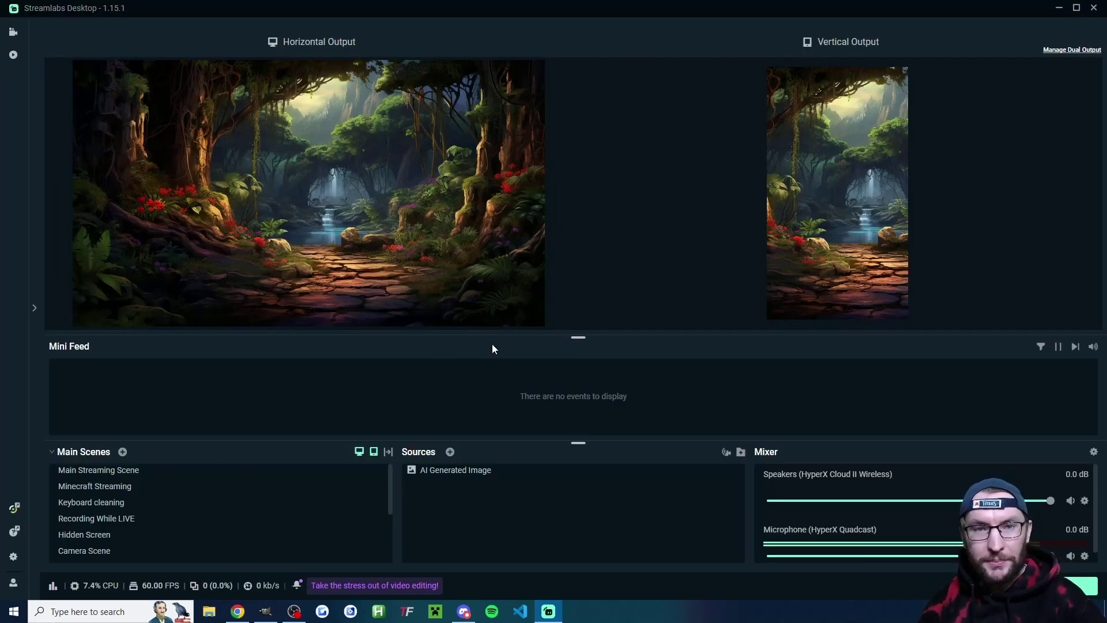
Log out, then re-enter the editor with YouTube chosen as the primary platform
{"action": "left_click", "coordinate": [13, 583]}
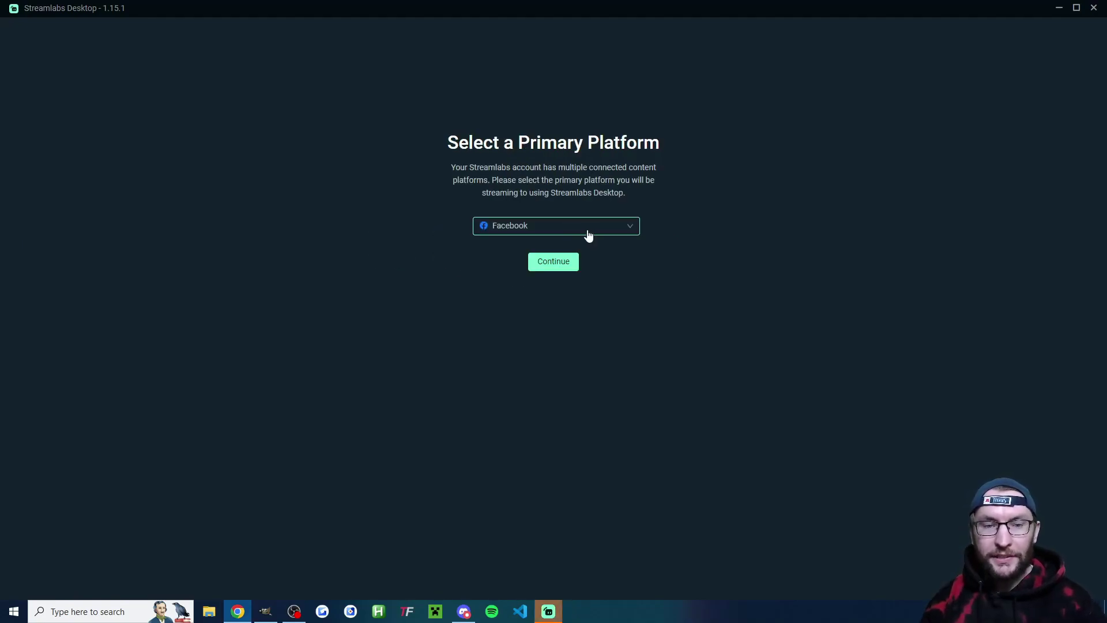
{"action": "left_click", "coordinate": [585, 234]}
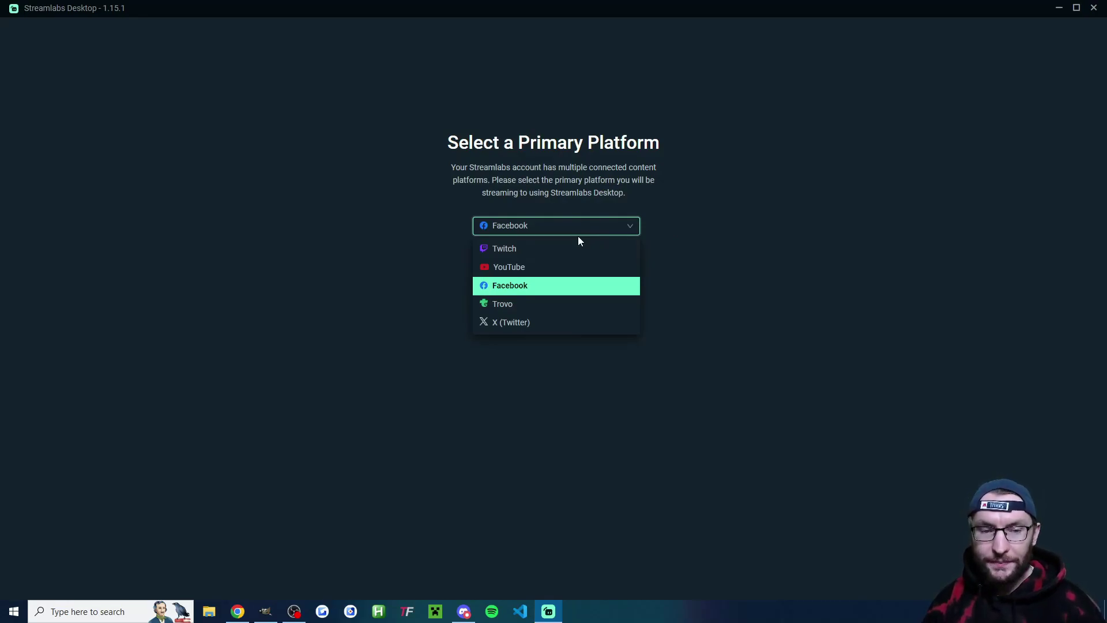
{"action": "left_click", "coordinate": [523, 267]}
{"action": "left_click", "coordinate": [578, 268]}
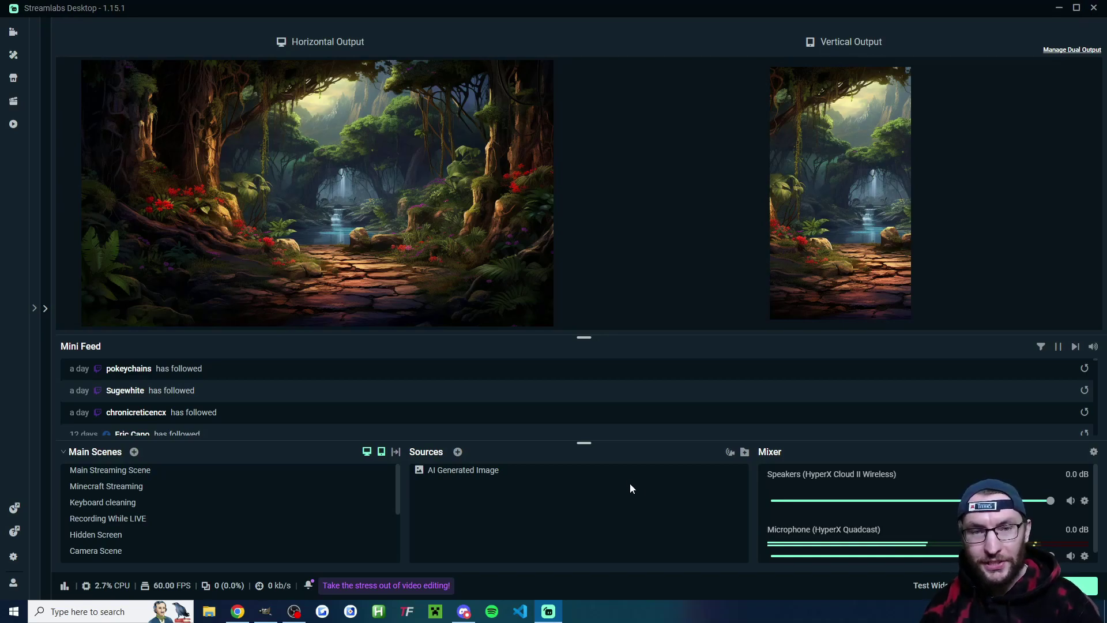
Show the Video settings' Vertical tab with its 1080x1920 resolution at 60 FPS
{"action": "left_click", "coordinate": [13, 556]}
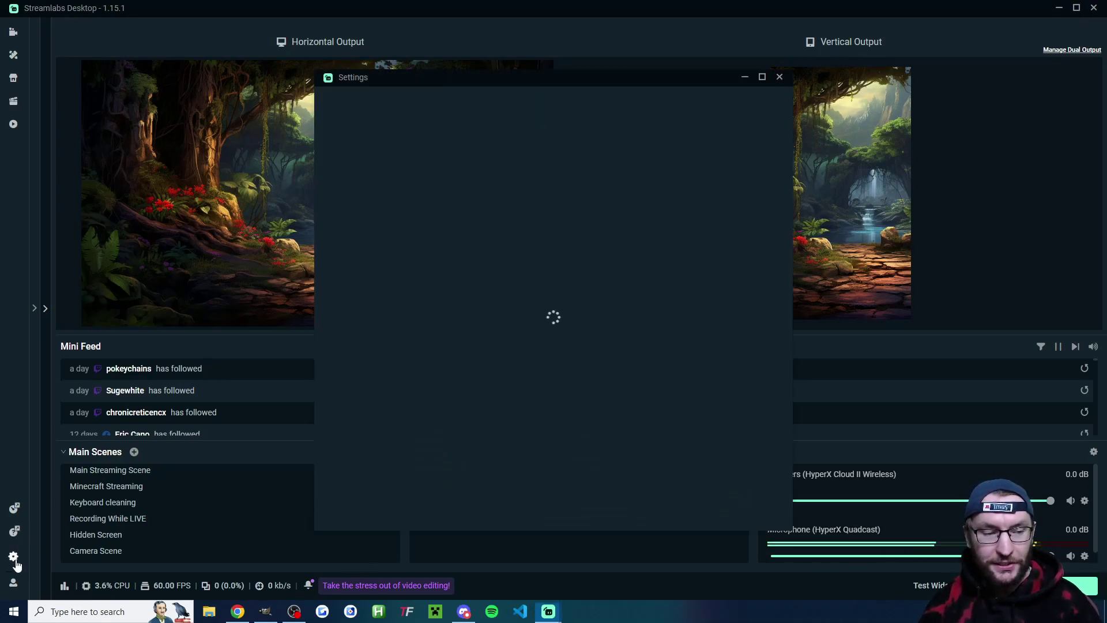
{"action": "left_click", "coordinate": [351, 217]}
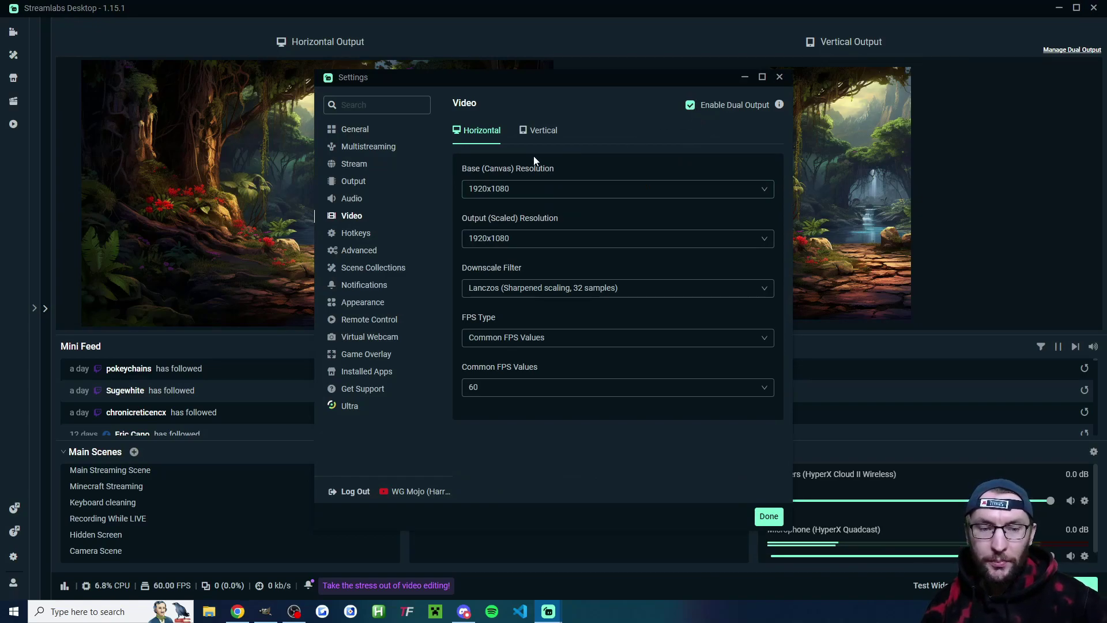
{"action": "left_click", "coordinate": [553, 132]}
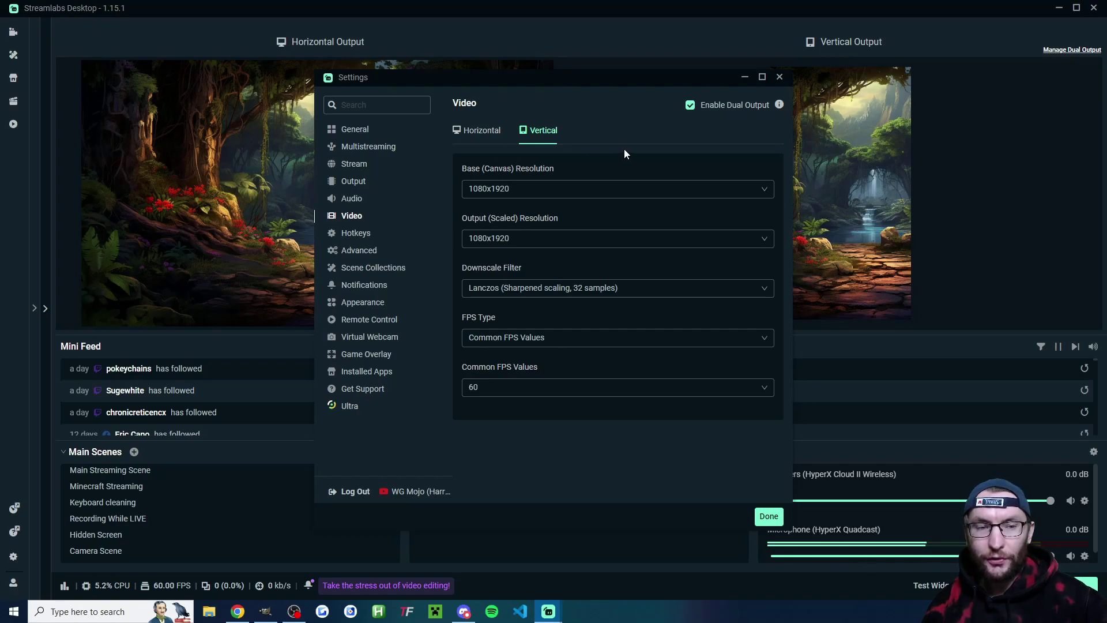
Check the Desktop Audio and Mic/Auxiliary device lists unchanged, then view Output settings
{"action": "left_click", "coordinate": [354, 203]}
{"action": "left_click", "coordinate": [543, 260]}
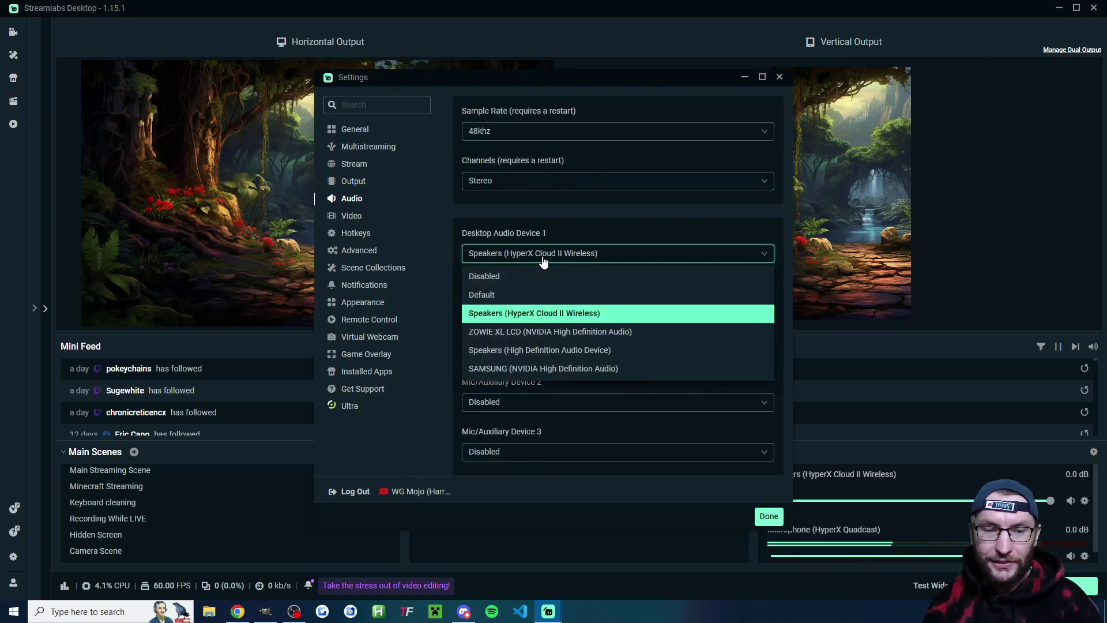
{"action": "left_click", "coordinate": [605, 229]}
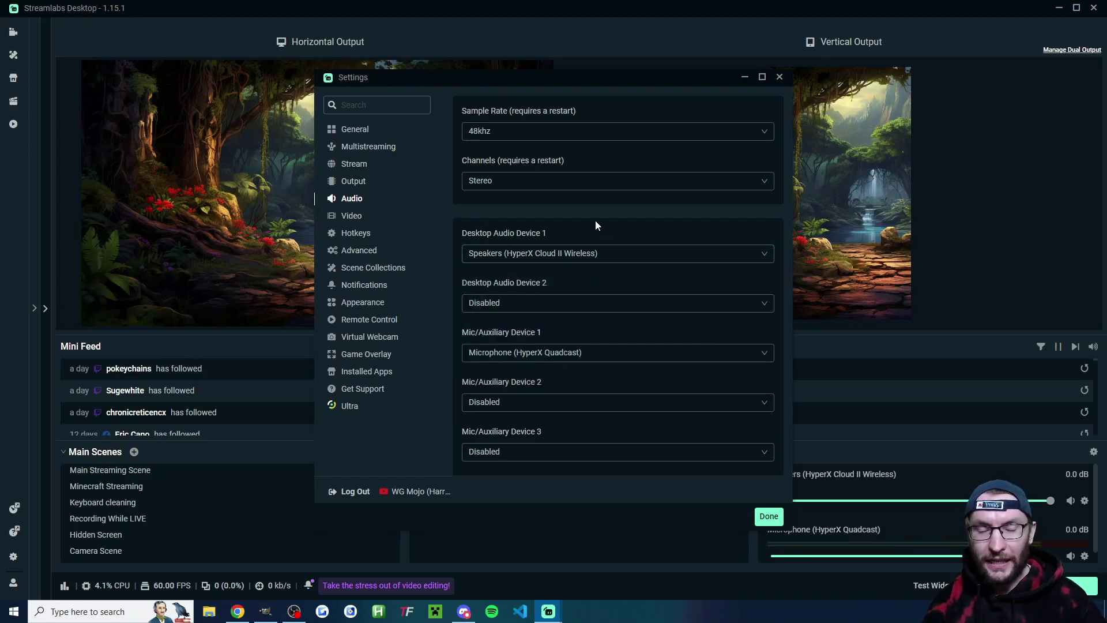
{"action": "left_click", "coordinate": [547, 358]}
{"action": "left_click", "coordinate": [565, 338]}
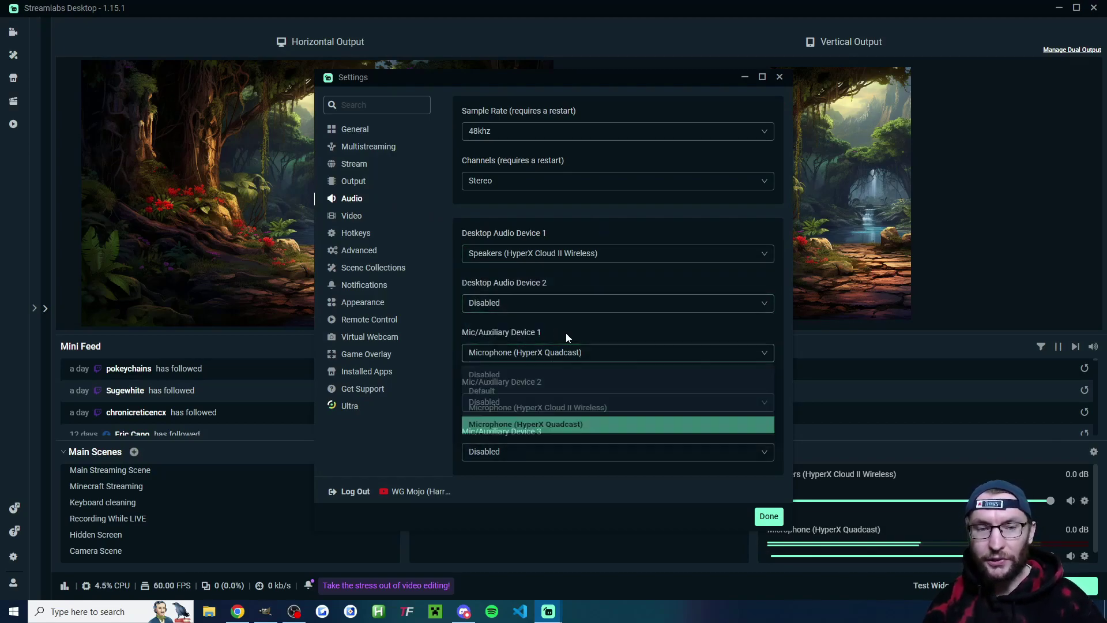
{"action": "left_click", "coordinate": [360, 181]}
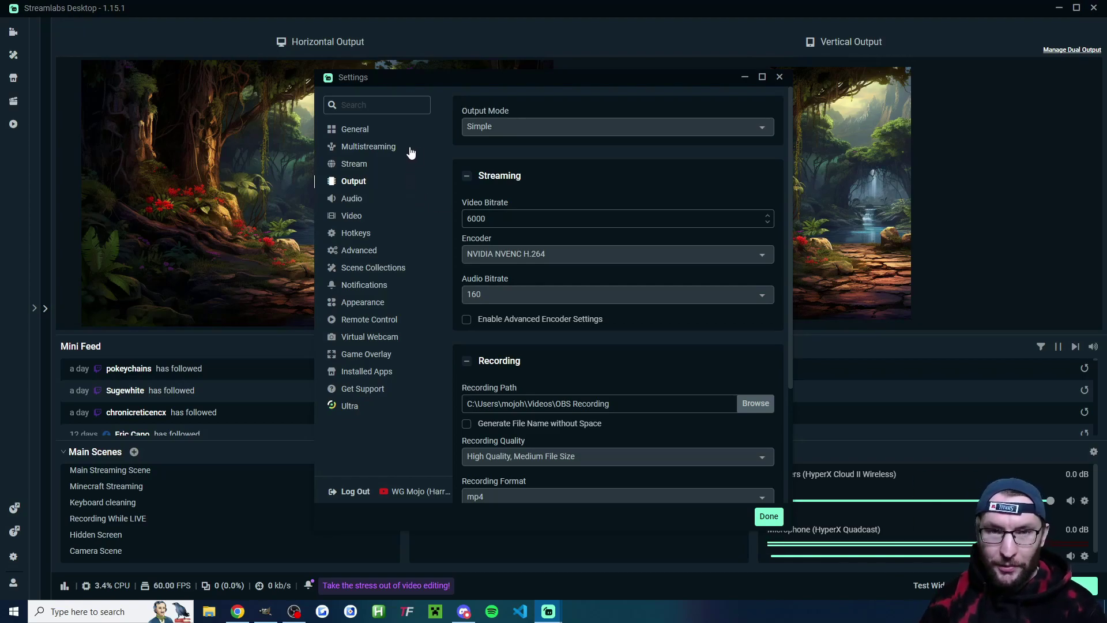
Connect Instagram as a stream destination in the Stream settings
{"action": "left_click", "coordinate": [362, 168]}
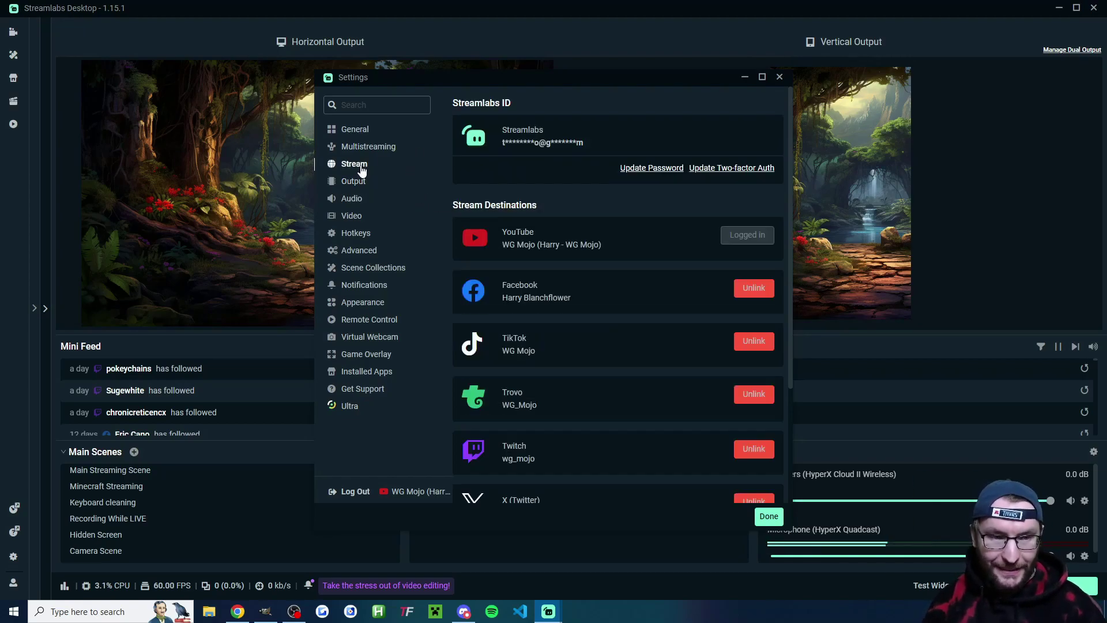
{"action": "scroll", "coordinate": [572, 206], "scroll_direction": "down", "scroll_amount": 2}
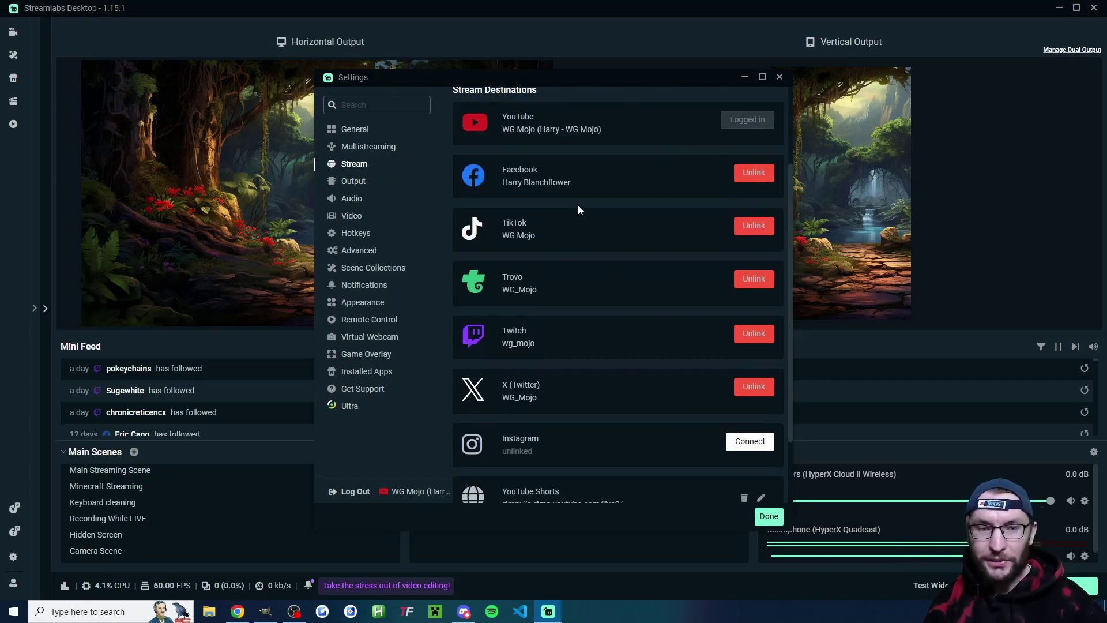
{"action": "scroll", "coordinate": [579, 204], "scroll_direction": "down", "scroll_amount": 1}
{"action": "scroll", "coordinate": [584, 201], "scroll_direction": "up", "scroll_amount": 1}
{"action": "scroll", "coordinate": [591, 203], "scroll_direction": "up", "scroll_amount": 1}
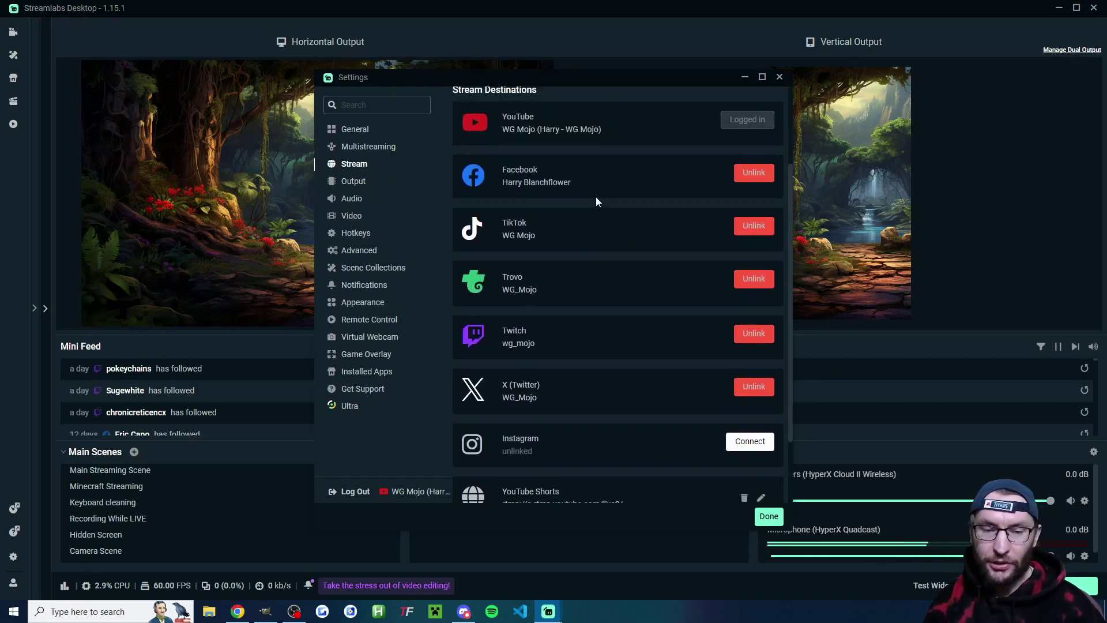
{"action": "scroll", "coordinate": [617, 207], "scroll_direction": "down", "scroll_amount": 2}
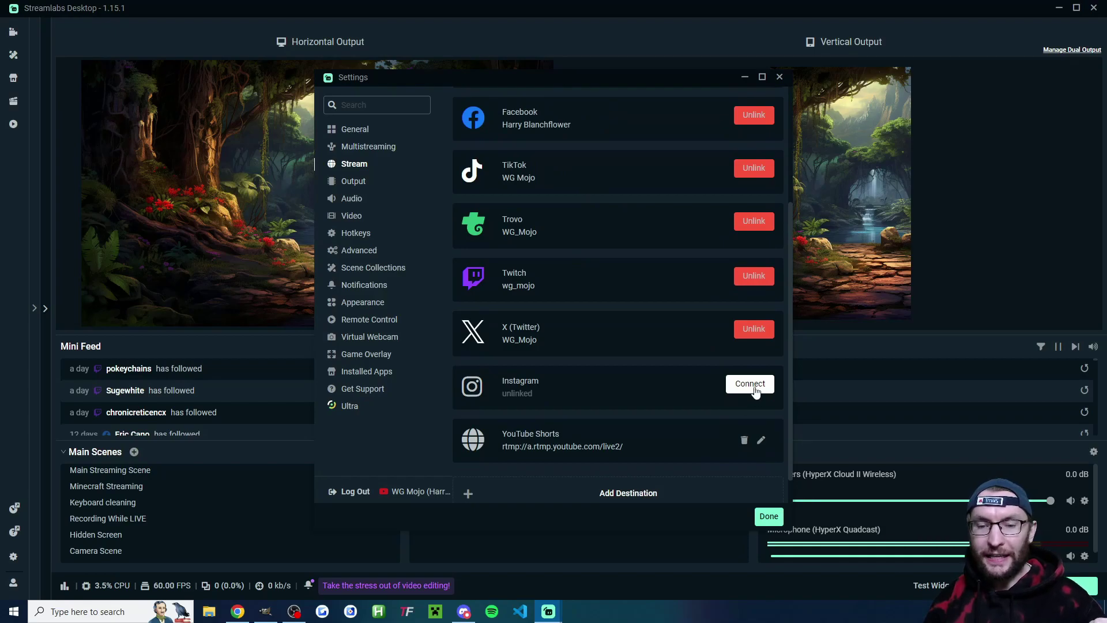
{"action": "left_click", "coordinate": [751, 384]}
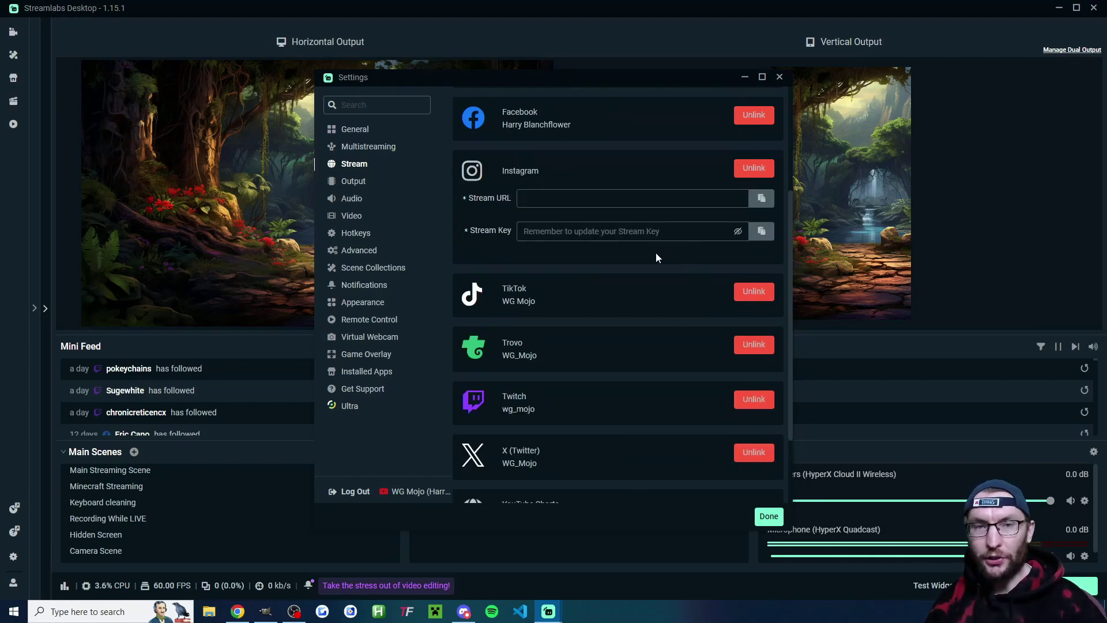
Start adding a custom stream destination
{"action": "scroll", "coordinate": [648, 257], "scroll_direction": "down", "scroll_amount": 4}
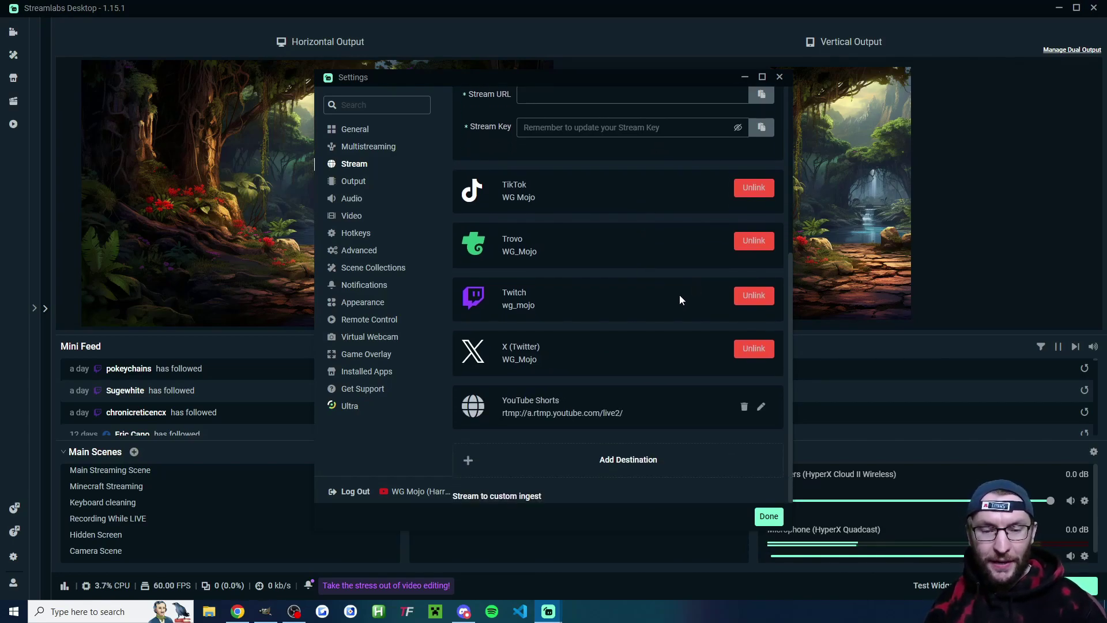
{"action": "left_click", "coordinate": [632, 455]}
{"action": "scroll", "coordinate": [643, 398], "scroll_direction": "down", "scroll_amount": 5}
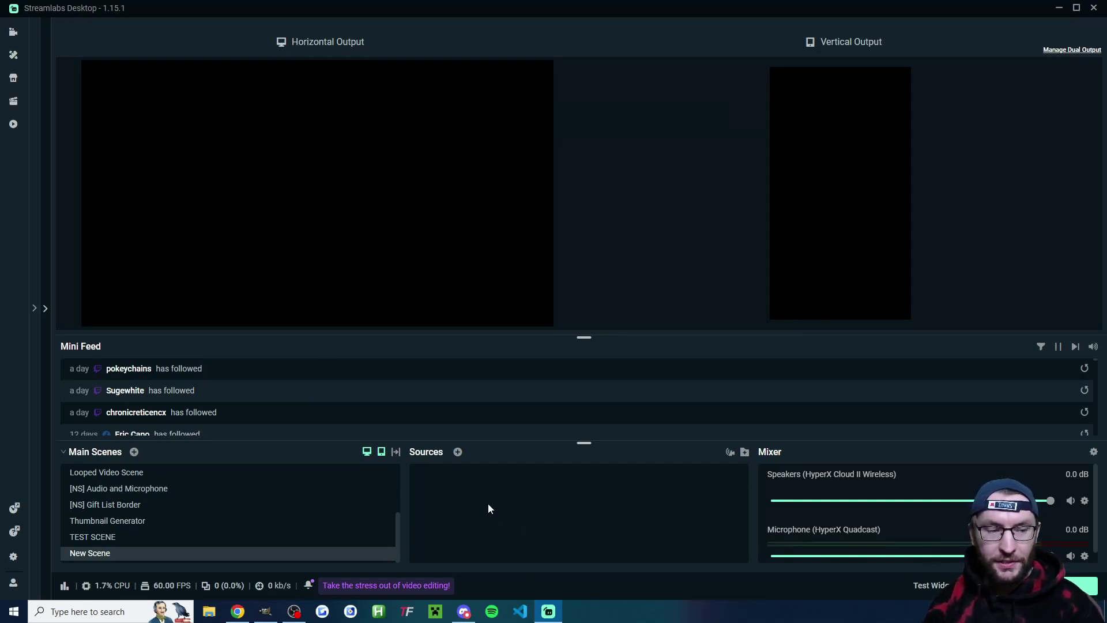
Rename the empty New Scene in Main Scenes to 'Gameplay Scene'
{"action": "right_click", "coordinate": [104, 554]}
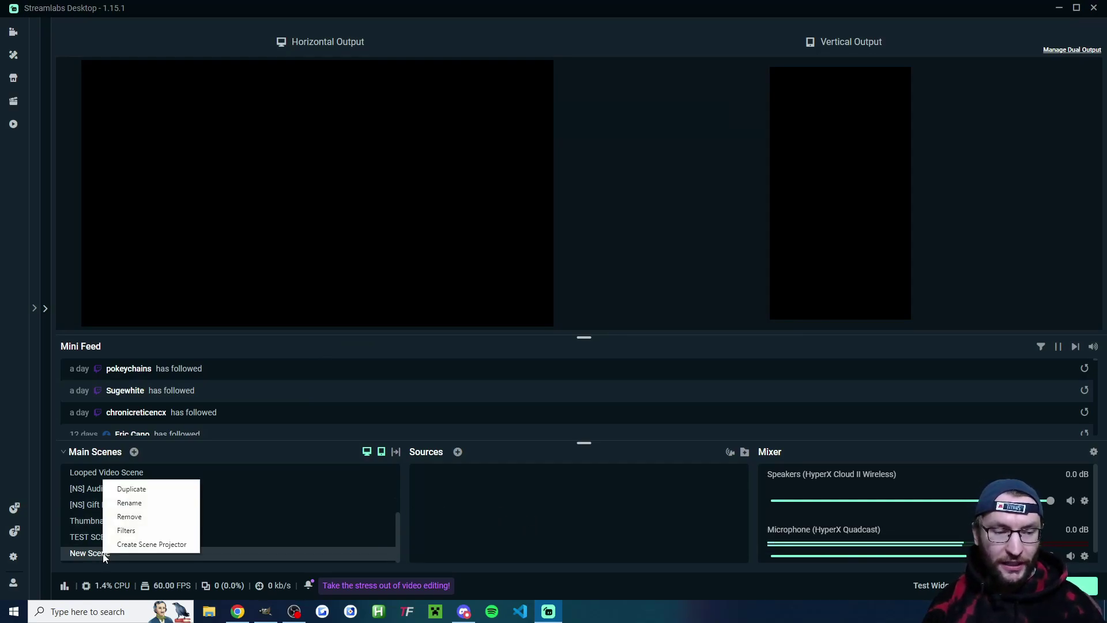
{"action": "left_click", "coordinate": [131, 502]}
{"action": "type", "text": "Gameplay Scene"}
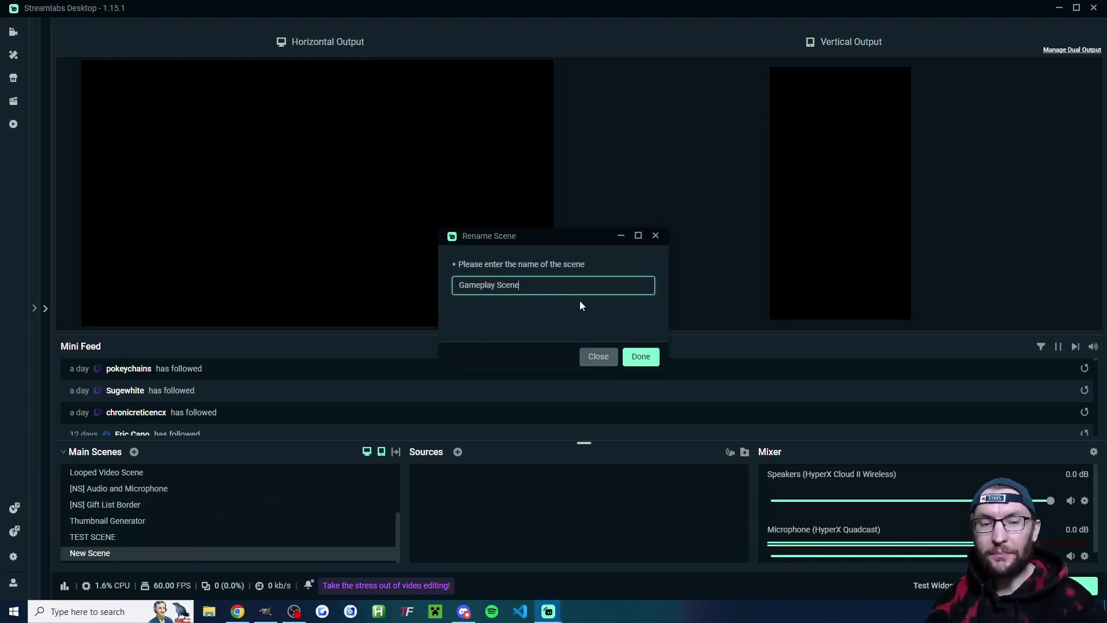
{"action": "key", "text": "Return"}
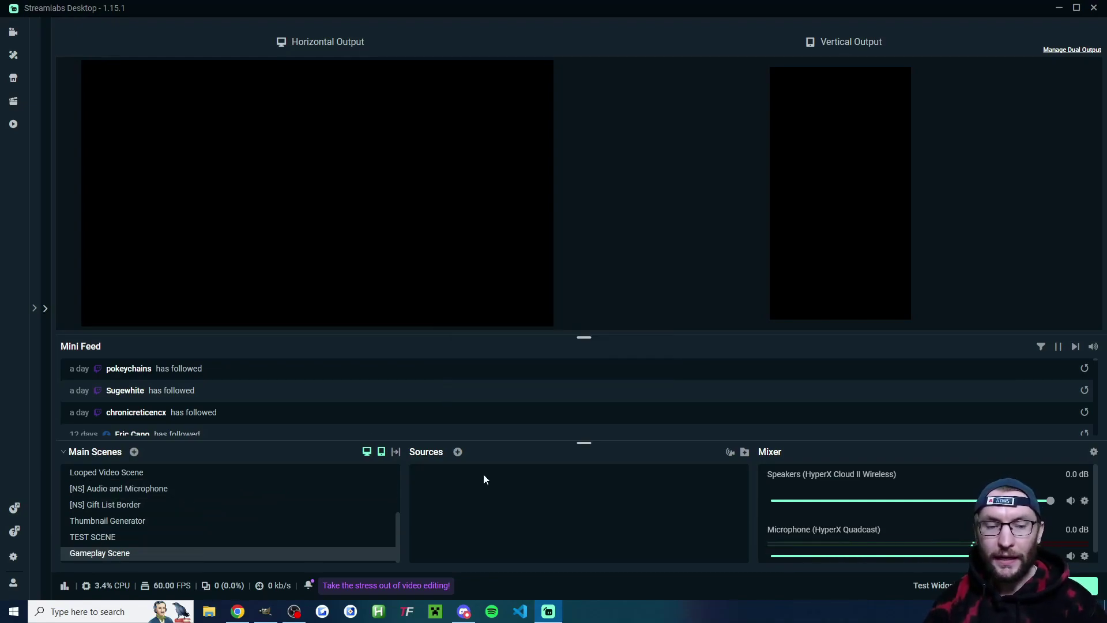
Add a new Display Capture (1) source that captures Display 3
{"action": "left_click", "coordinate": [458, 452]}
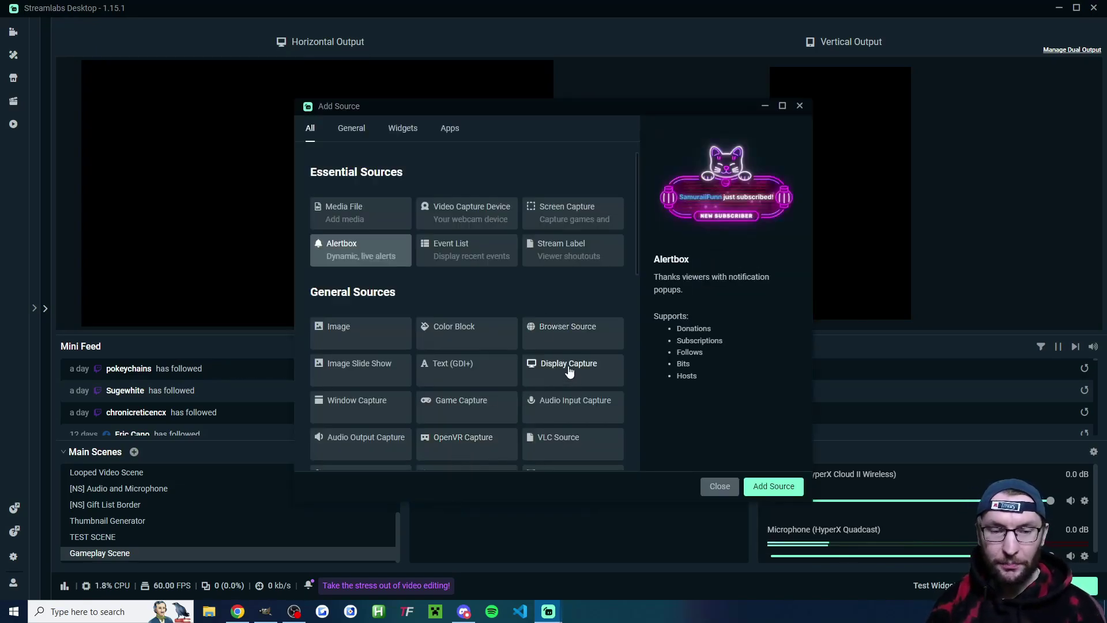
{"action": "left_click", "coordinate": [569, 371]}
{"action": "left_click", "coordinate": [778, 485]}
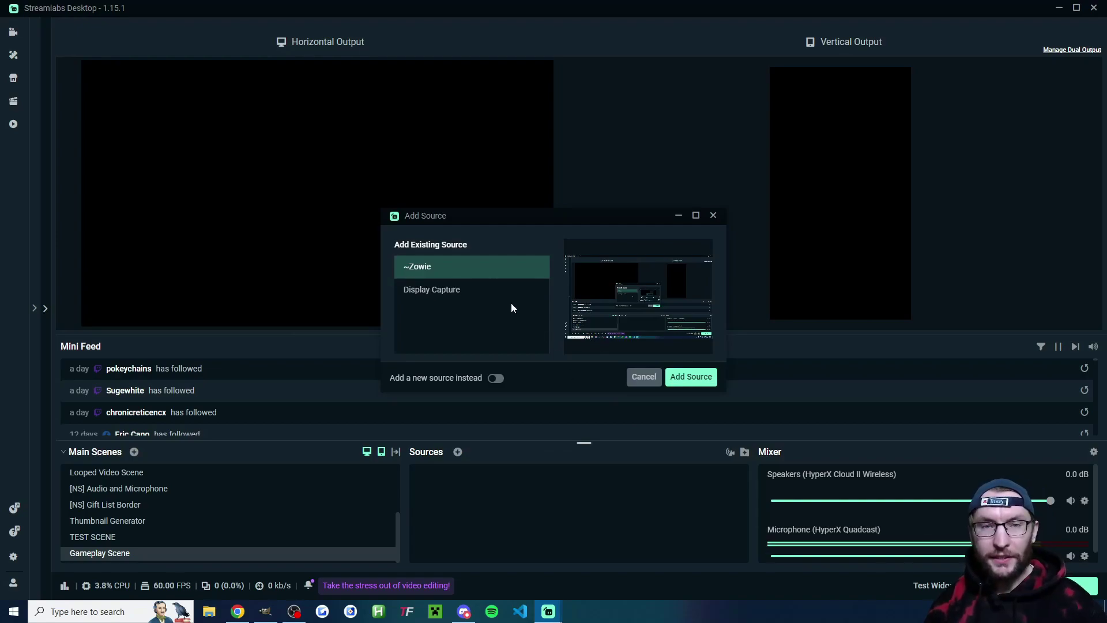
{"action": "left_click", "coordinate": [495, 379]}
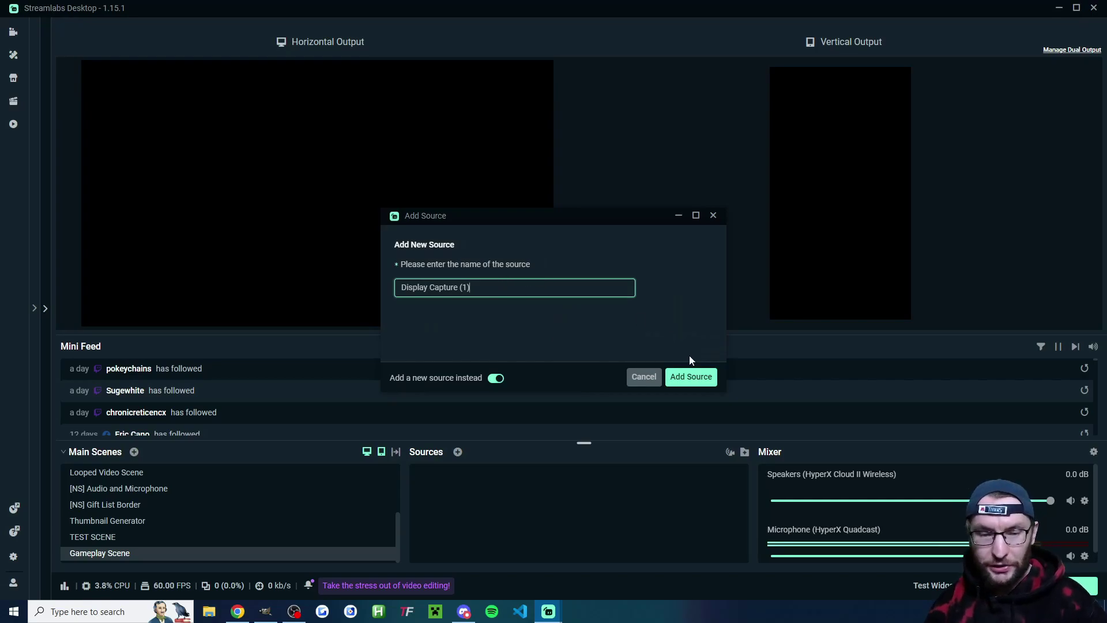
{"action": "left_click", "coordinate": [690, 377]}
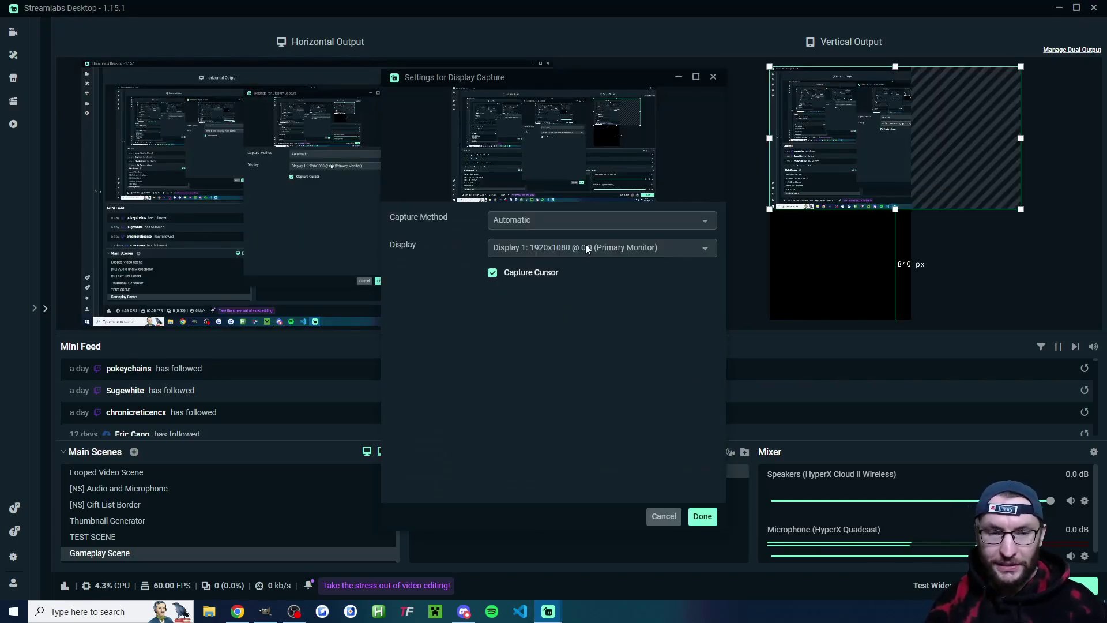
{"action": "left_click", "coordinate": [586, 245]}
{"action": "left_click", "coordinate": [570, 310]}
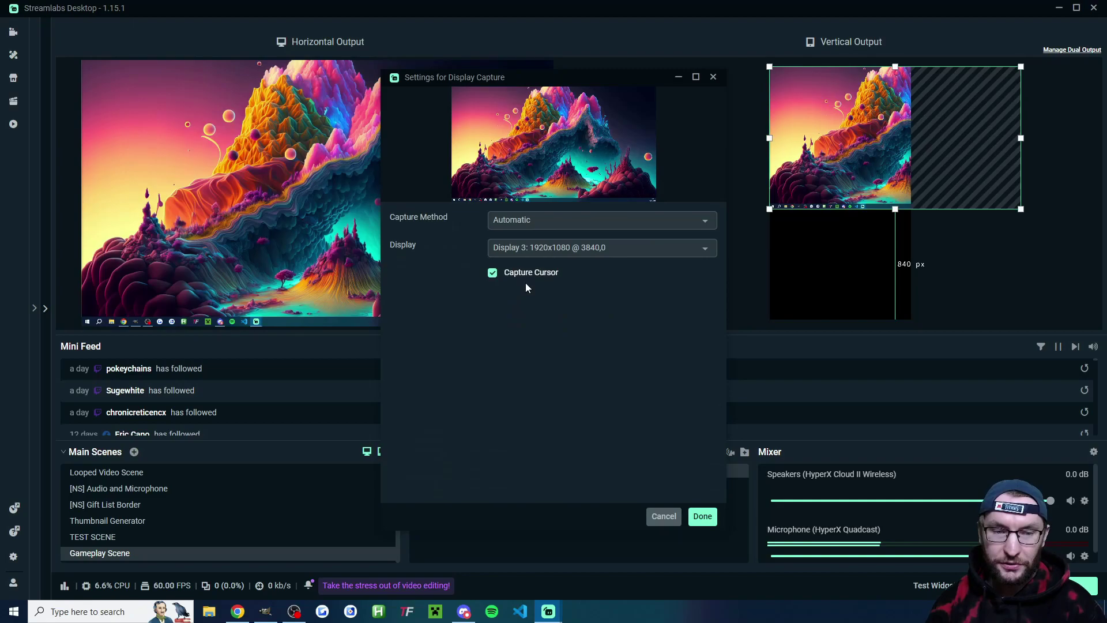
{"action": "left_click", "coordinate": [700, 516]}
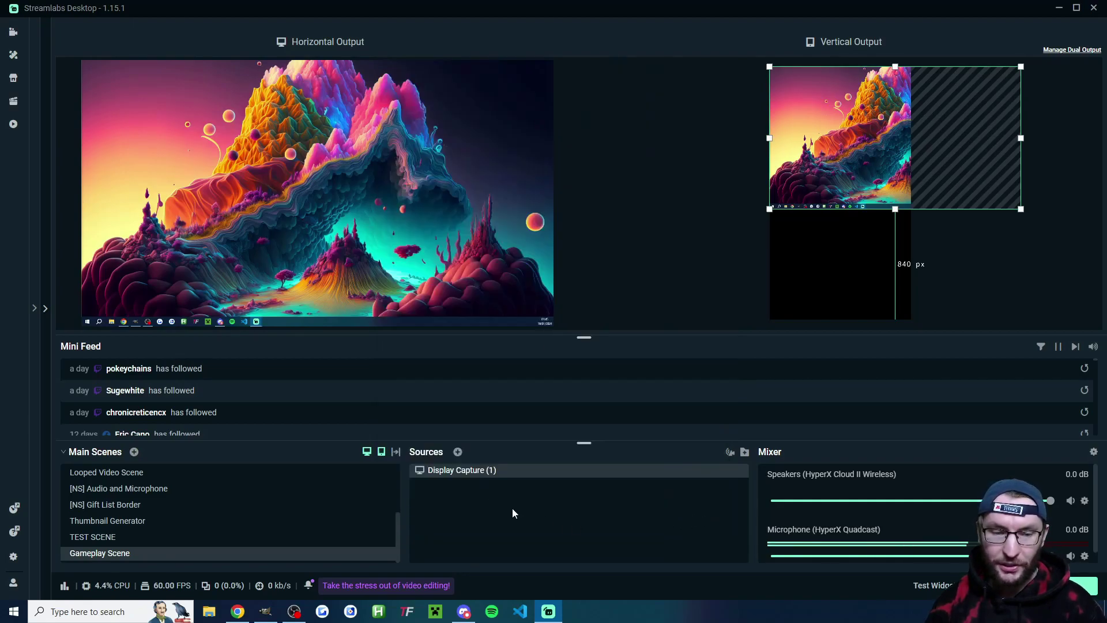
Move, stretch and horizontally centre the display capture in the vertical output
{"action": "left_click", "coordinate": [462, 471]}
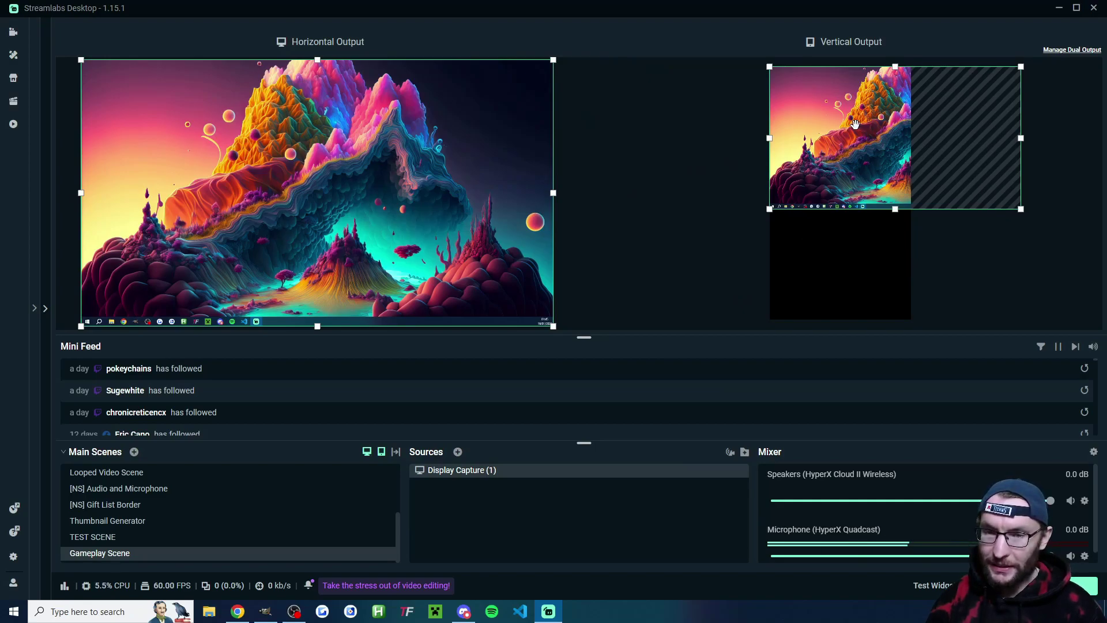
{"action": "left_click_drag", "start_coordinate": [882, 130], "coordinate": [822, 231]}
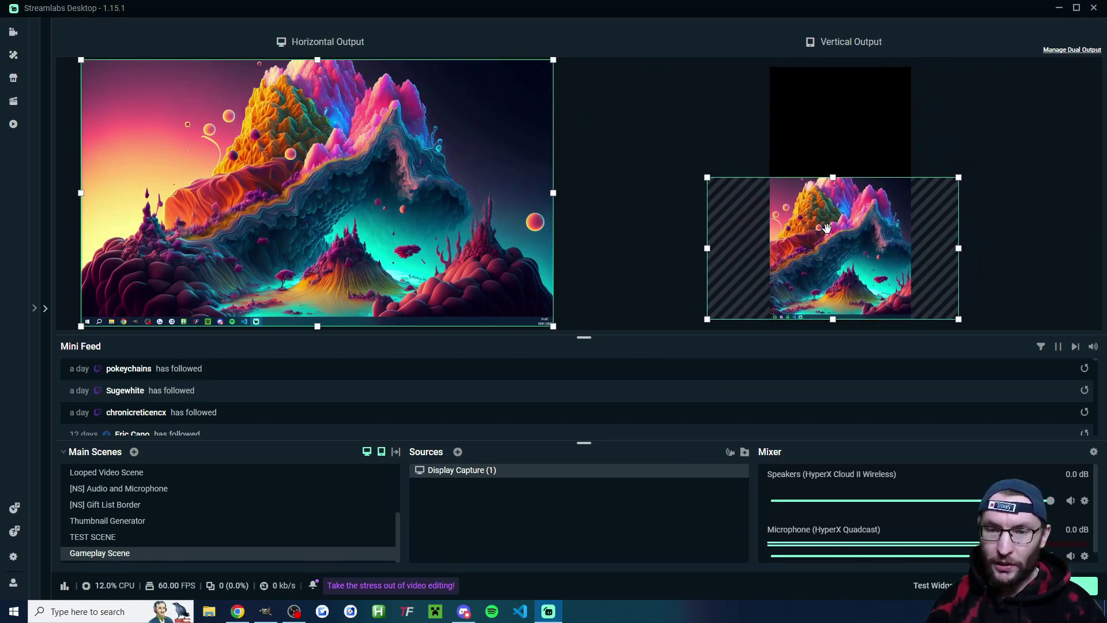
{"action": "left_click_drag", "start_coordinate": [833, 176], "coordinate": [833, 149]}
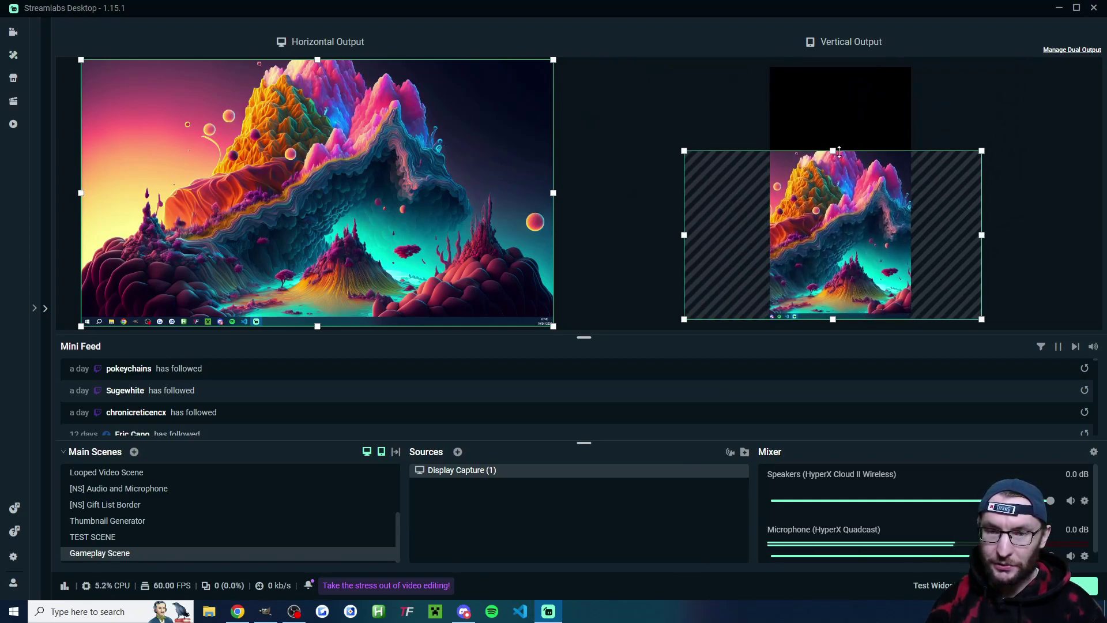
{"action": "right_click", "coordinate": [844, 193]}
{"action": "mouse_move", "coordinate": [898, 283]}
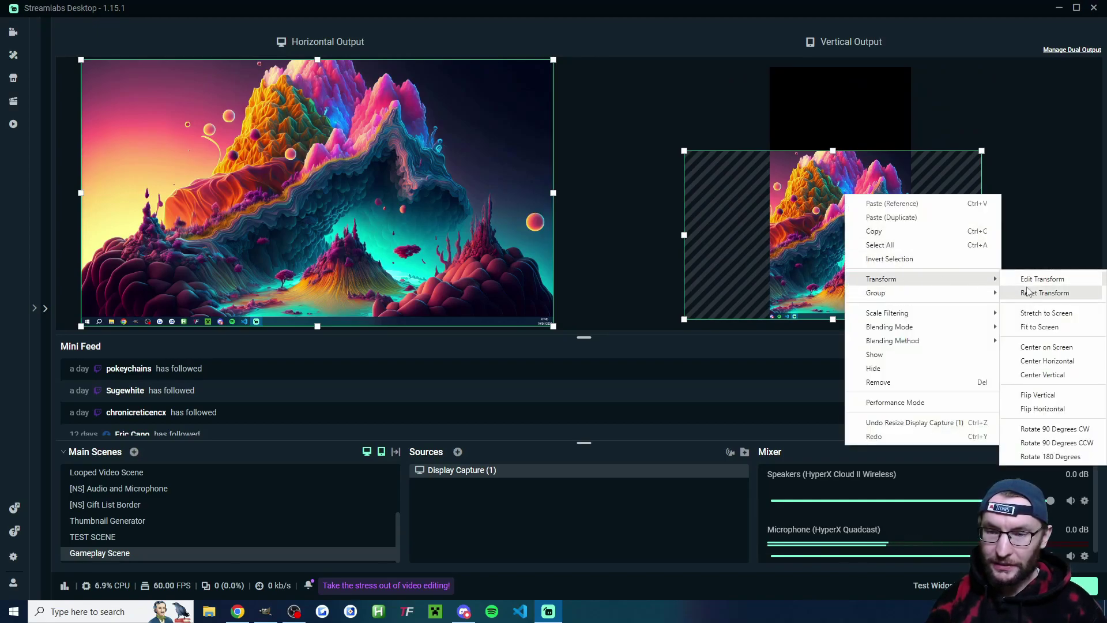
{"action": "left_click", "coordinate": [1059, 362]}
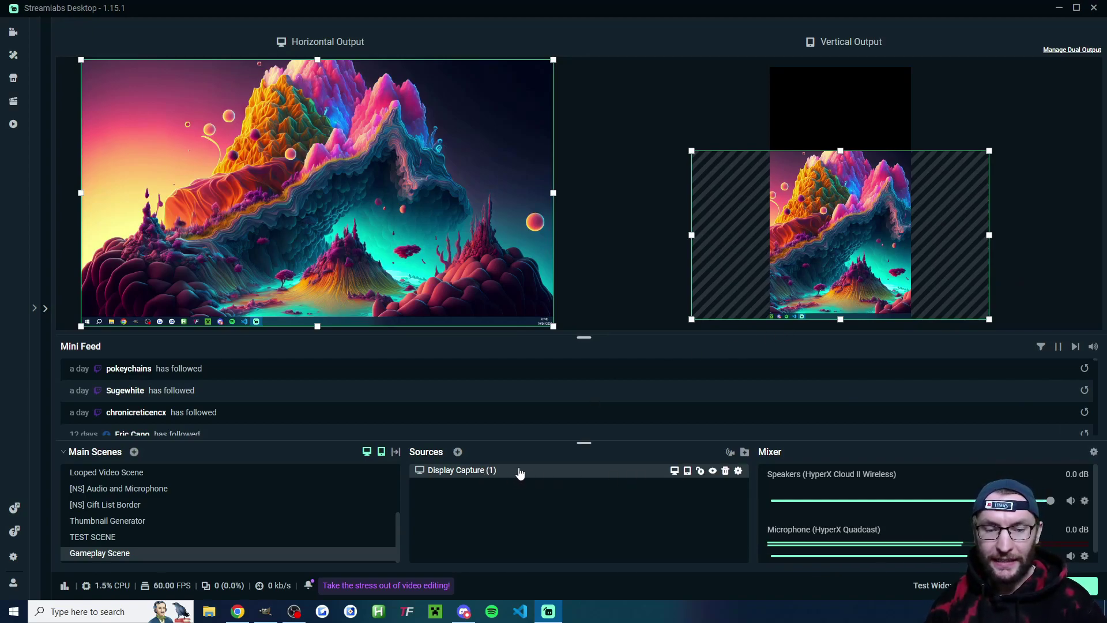
Keep the capture visible in both outputs, enlarge it upward in vertical, and lock it
{"action": "left_click", "coordinate": [687, 470]}
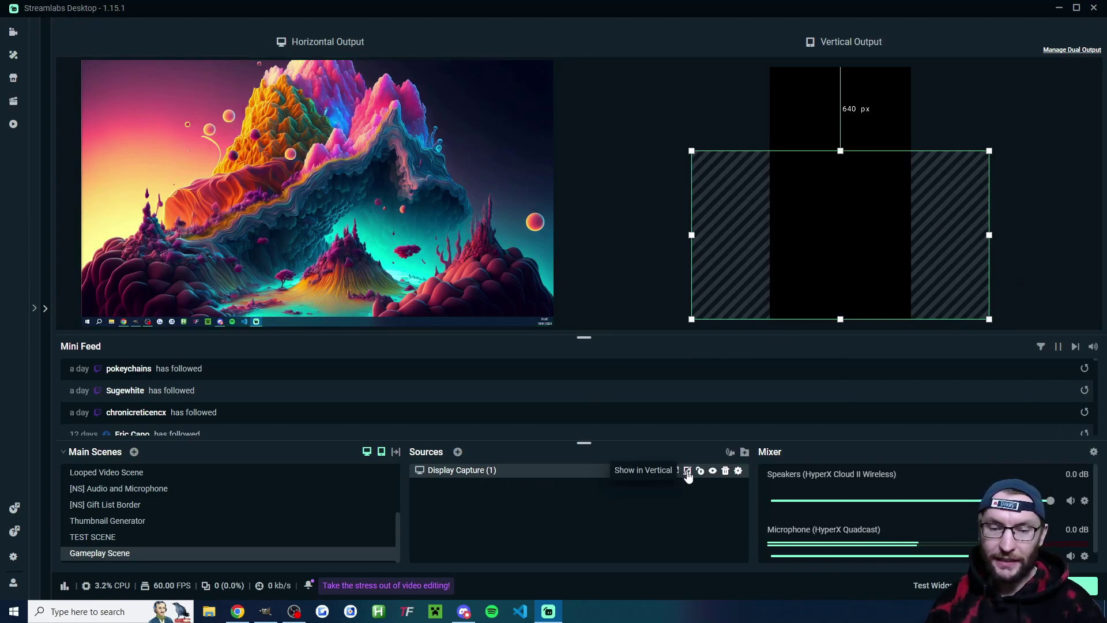
{"action": "left_click", "coordinate": [687, 470]}
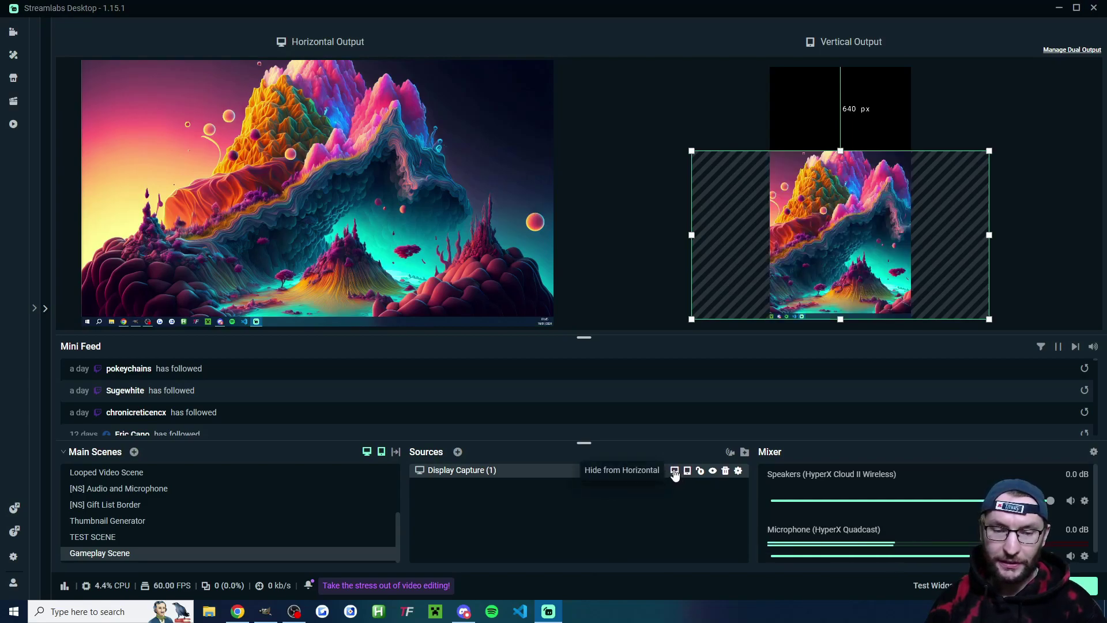
{"action": "left_click", "coordinate": [674, 471]}
{"action": "left_click", "coordinate": [674, 470]}
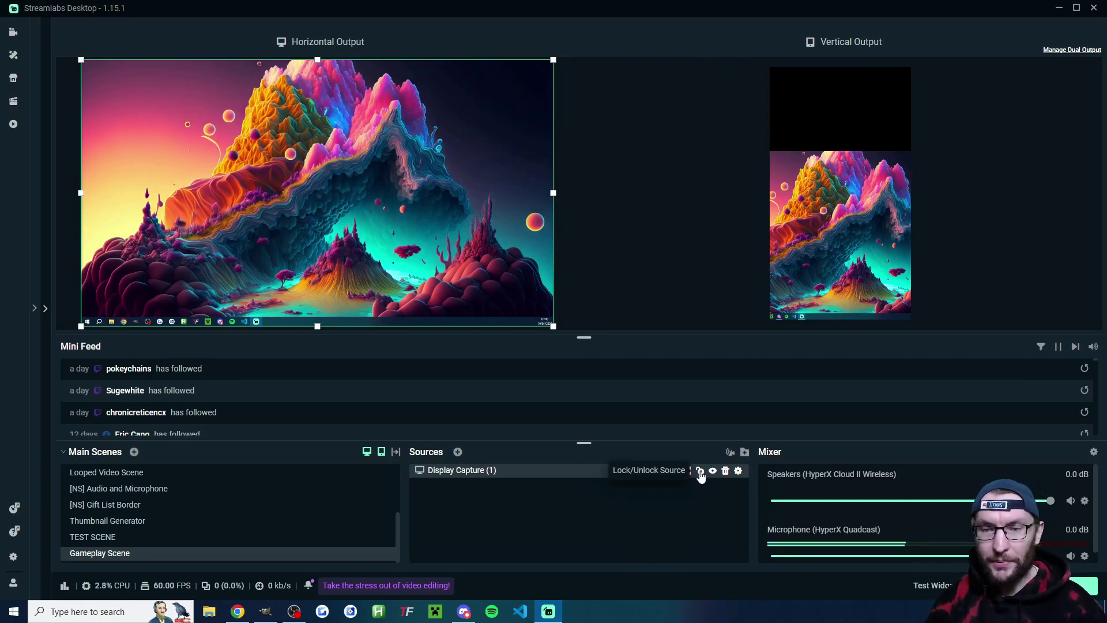
{"action": "left_click", "coordinate": [795, 297]}
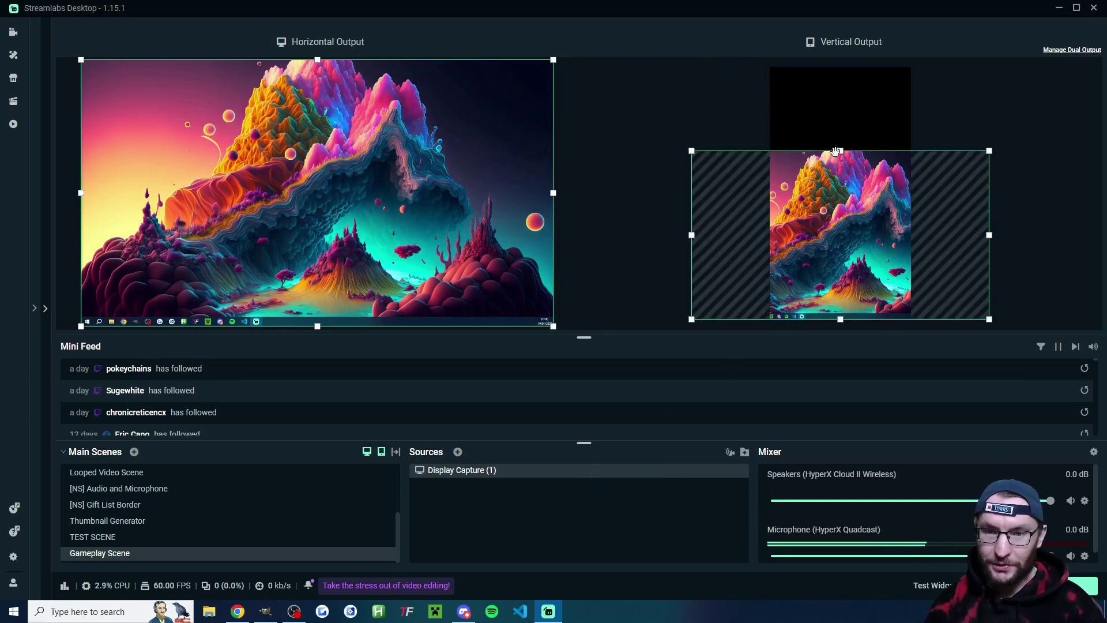
{"action": "left_click_drag", "start_coordinate": [836, 151], "coordinate": [836, 140]}
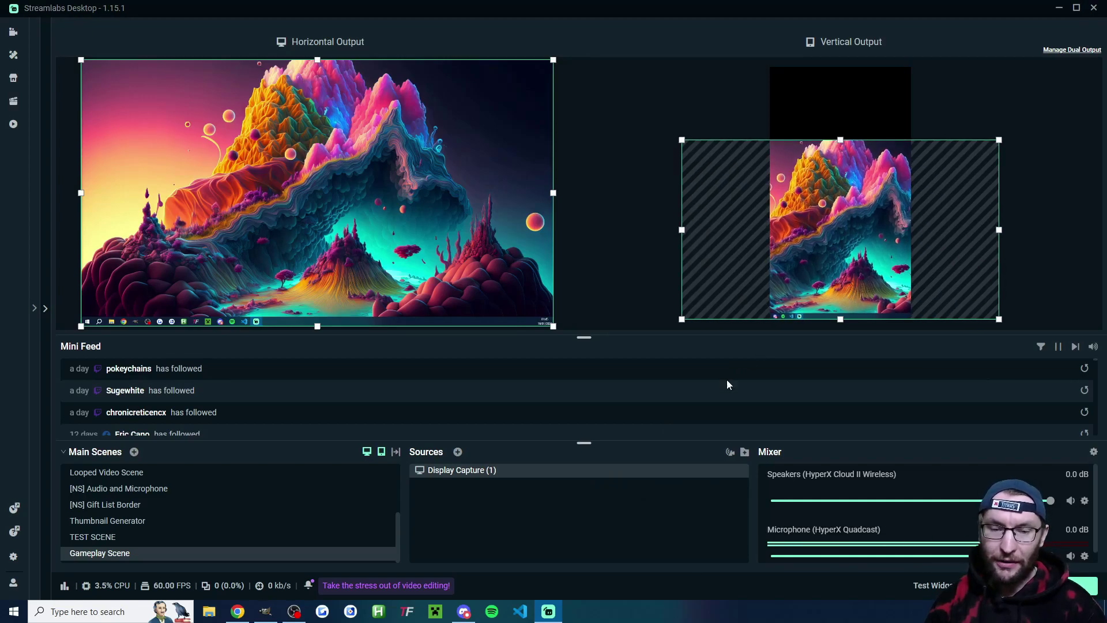
{"action": "left_click", "coordinate": [699, 470]}
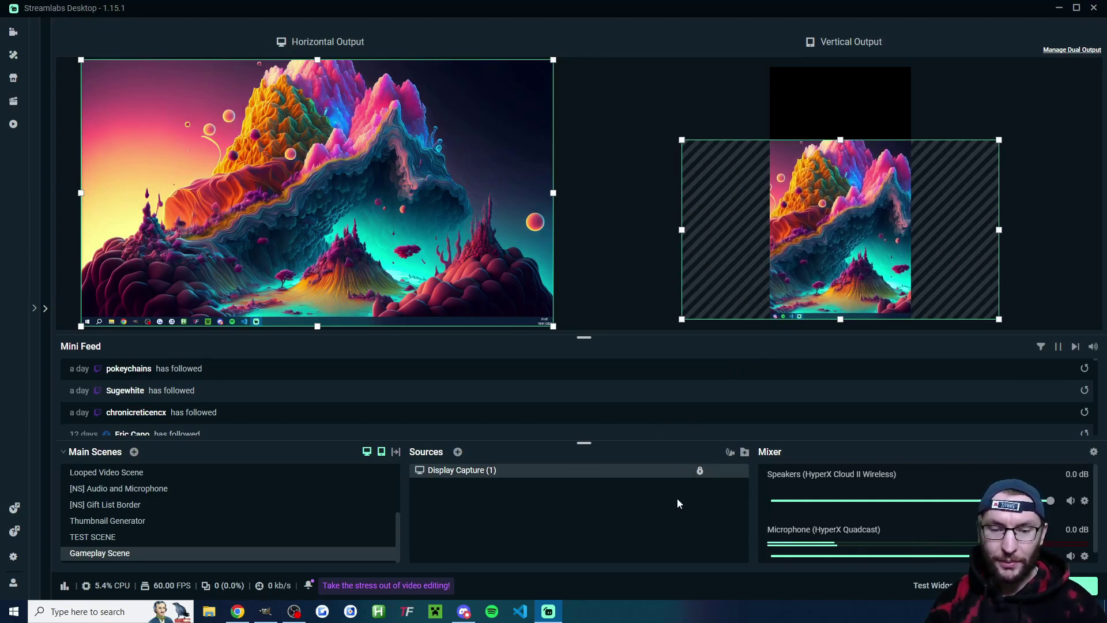
Add the existing Keyboard Cam as a Video Capture Device source
{"action": "left_click", "coordinate": [457, 452]}
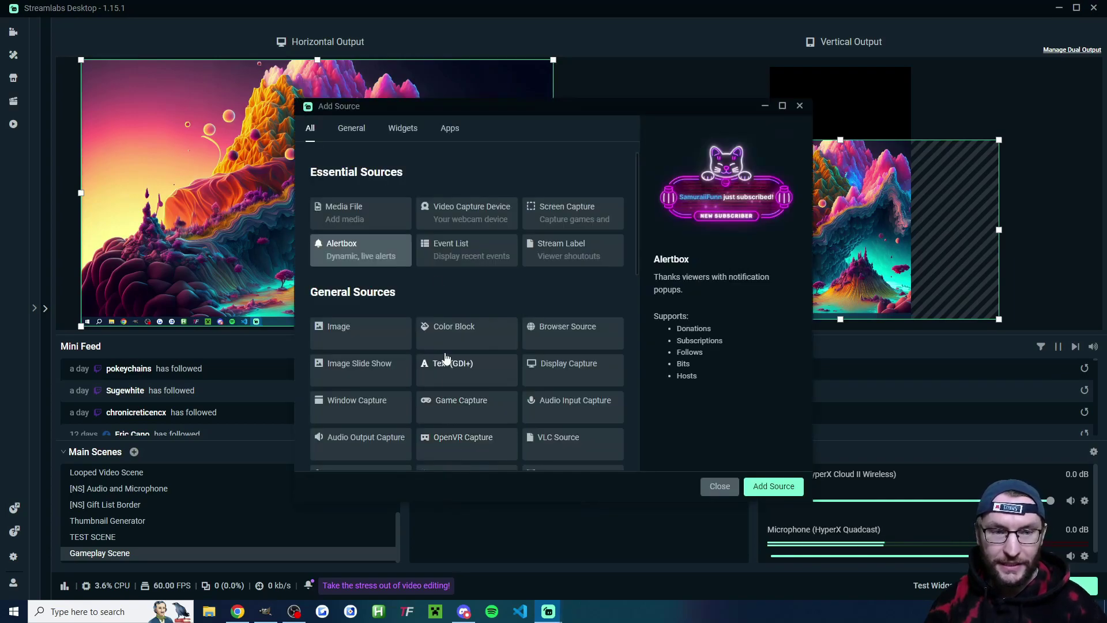
{"action": "left_click", "coordinate": [448, 218]}
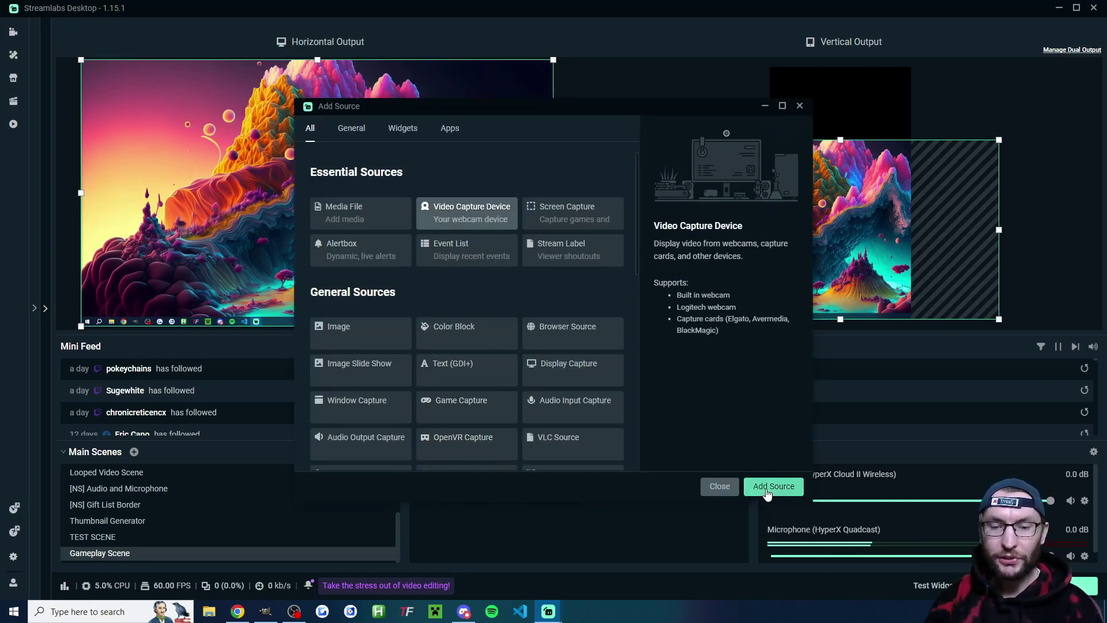
{"action": "left_click", "coordinate": [768, 487]}
{"action": "double_click", "coordinate": [486, 291]}
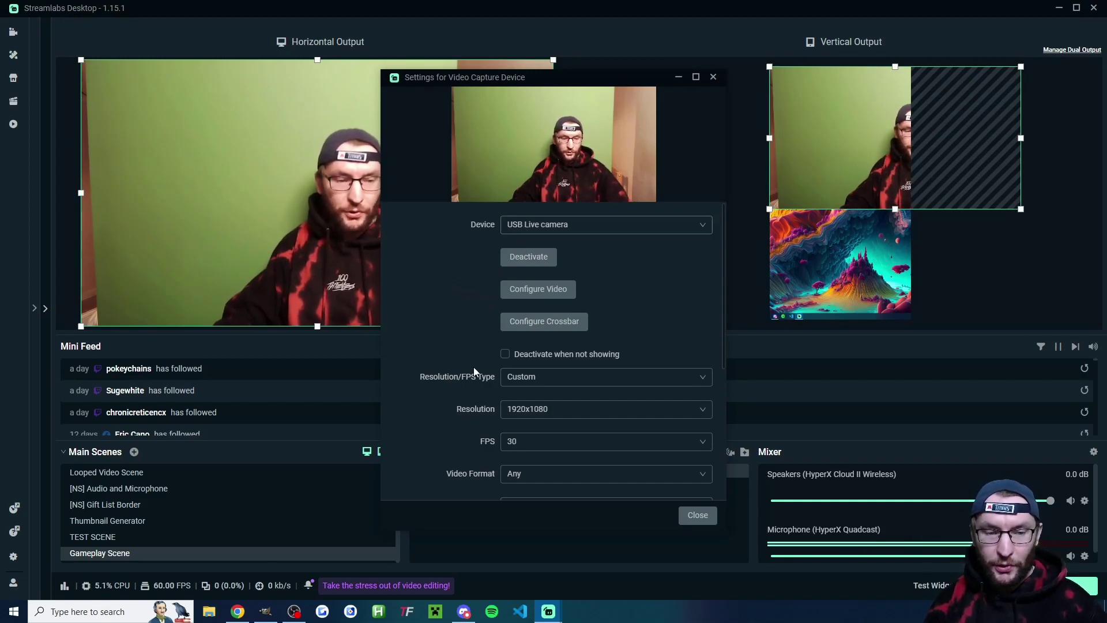
Set Keyboard Cam to Custom resolution 1920x1080 at 30 FPS and finish
{"action": "scroll", "coordinate": [521, 372], "scroll_direction": "down", "scroll_amount": 2}
{"action": "left_click", "coordinate": [530, 322]}
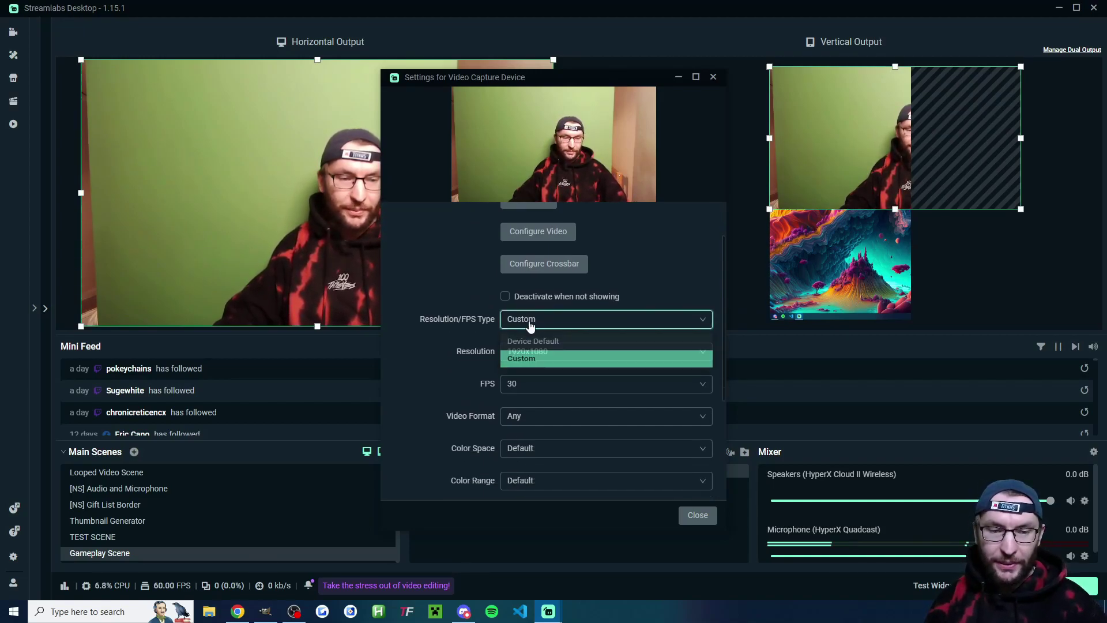
{"action": "left_click", "coordinate": [520, 360]}
{"action": "left_click", "coordinate": [519, 354]}
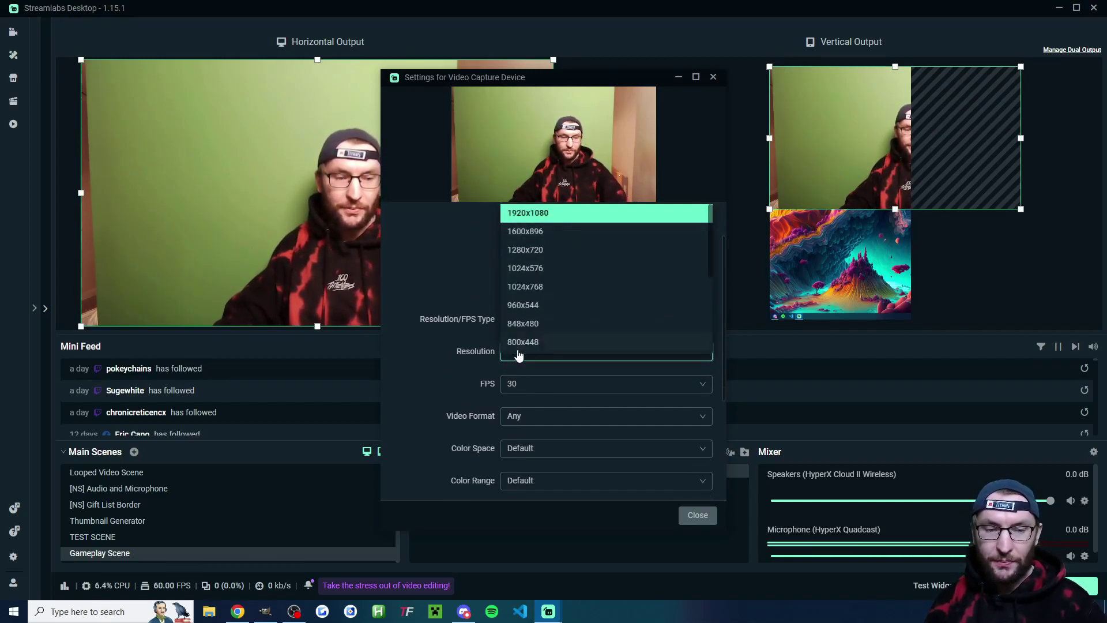
{"action": "left_click", "coordinate": [450, 342]}
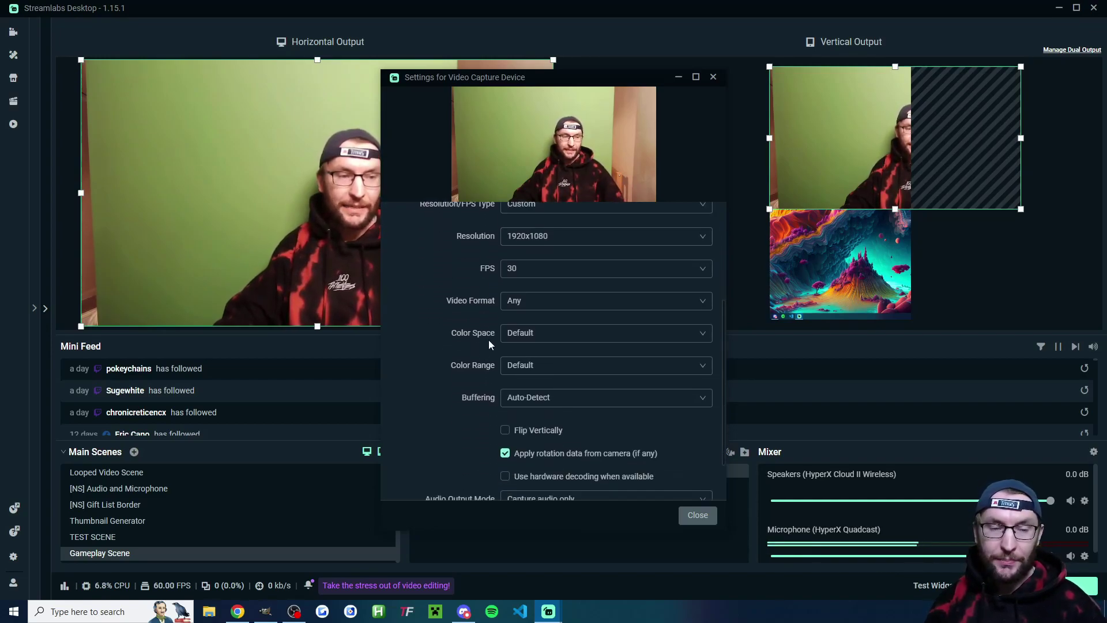
{"action": "scroll", "coordinate": [467, 337], "scroll_direction": "up", "scroll_amount": 2}
{"action": "left_click", "coordinate": [522, 326]}
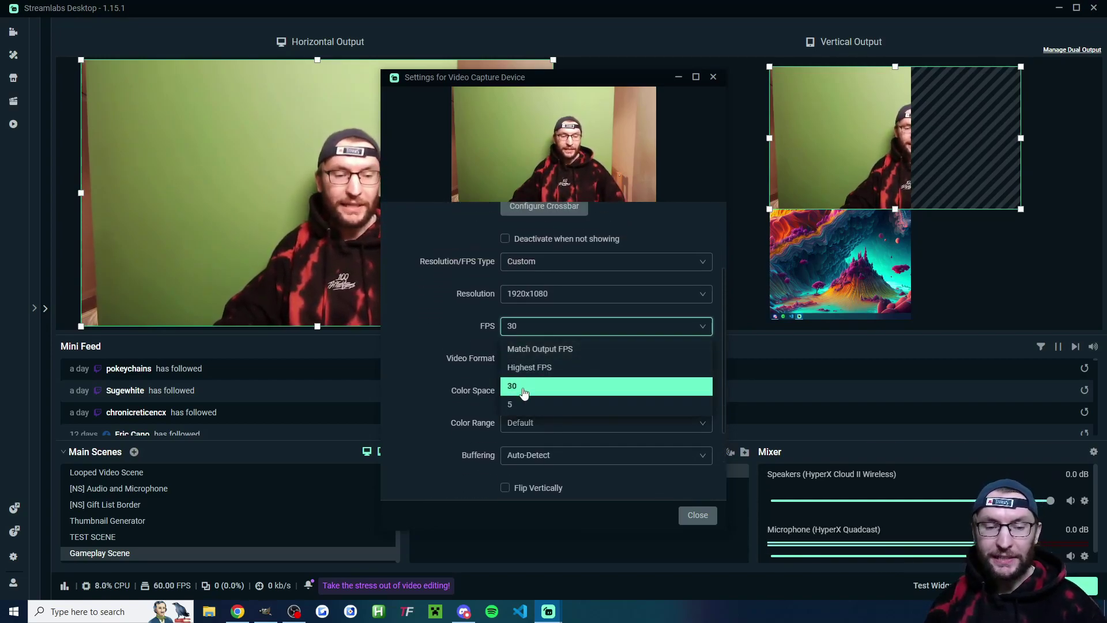
{"action": "left_click", "coordinate": [451, 325]}
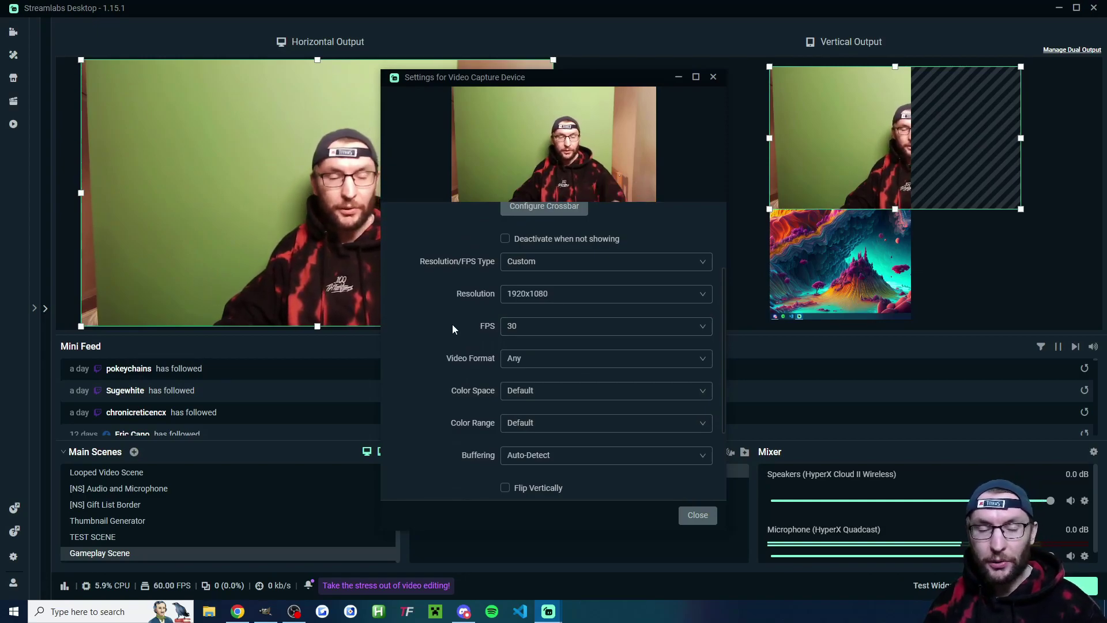
{"action": "scroll", "coordinate": [465, 321], "scroll_direction": "down", "scroll_amount": 4}
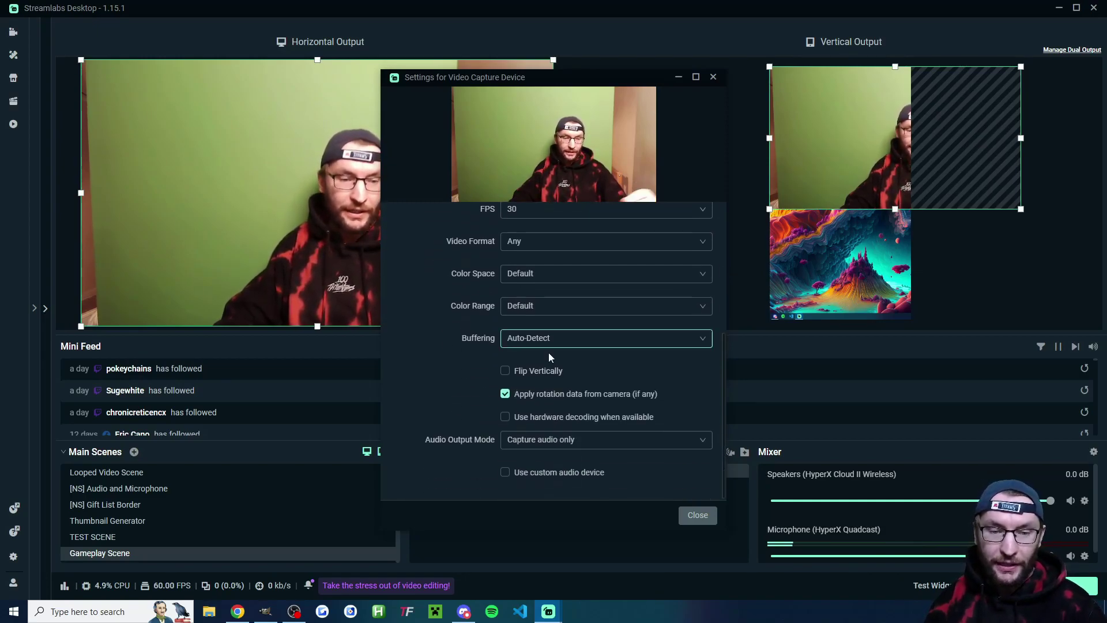
{"action": "left_click", "coordinate": [698, 514]}
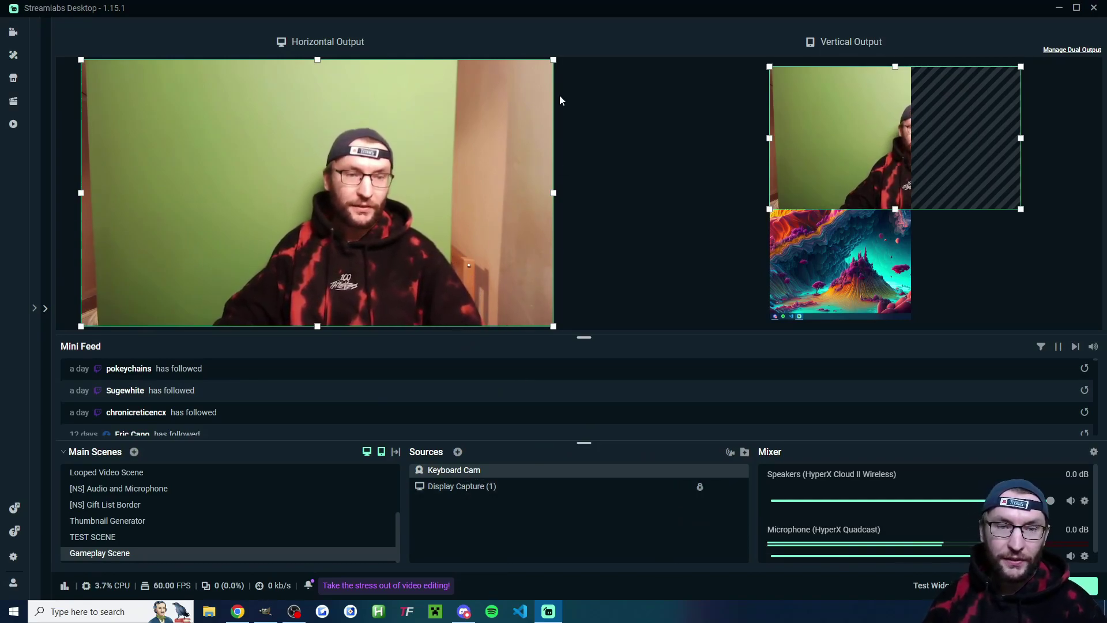
Shrink the Keyboard Cam in the horizontal preview, move it upper-left, and centre it vertically
{"action": "left_click_drag", "start_coordinate": [553, 60], "coordinate": [187, 262]}
{"action": "left_click_drag", "start_coordinate": [133, 298], "coordinate": [130, 186]}
{"action": "right_click", "coordinate": [130, 186]}
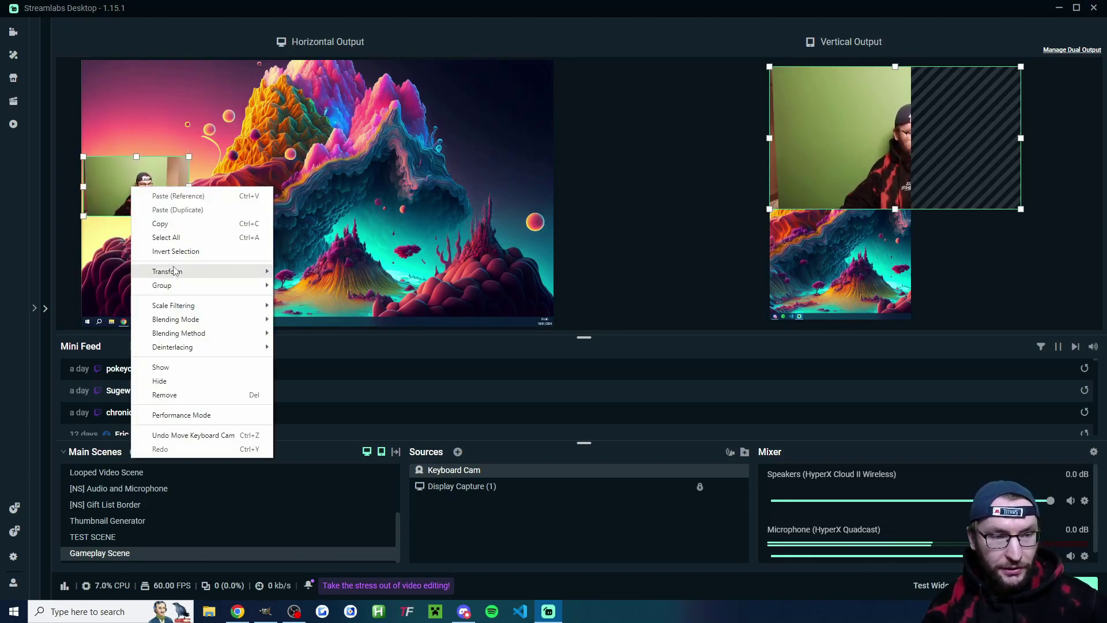
{"action": "mouse_move", "coordinate": [173, 271]}
{"action": "left_click", "coordinate": [327, 367]}
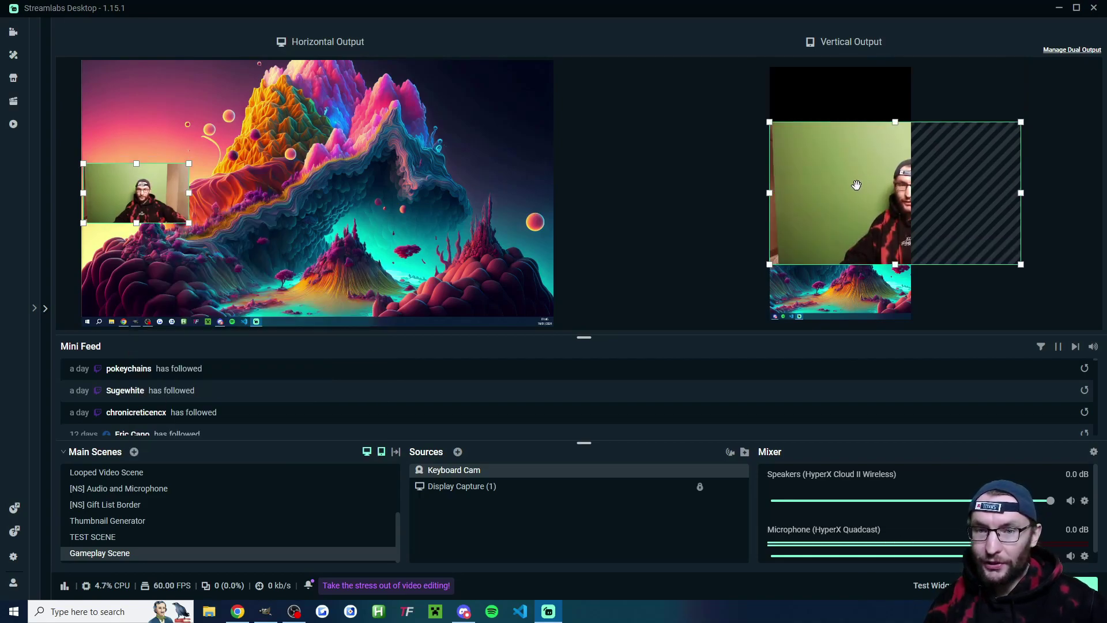
Move and resize the Keyboard Cam to fill the top of the Vertical Output, then lock it
{"action": "left_click_drag", "start_coordinate": [856, 185], "coordinate": [847, 141]}
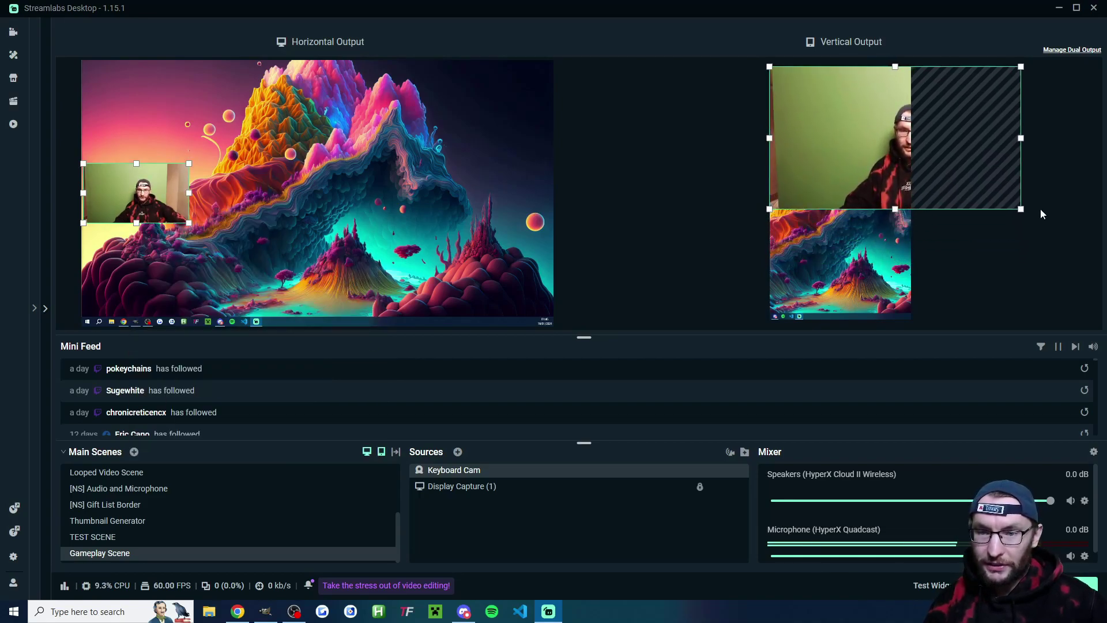
{"action": "left_click_drag", "start_coordinate": [1020, 209], "coordinate": [909, 145]}
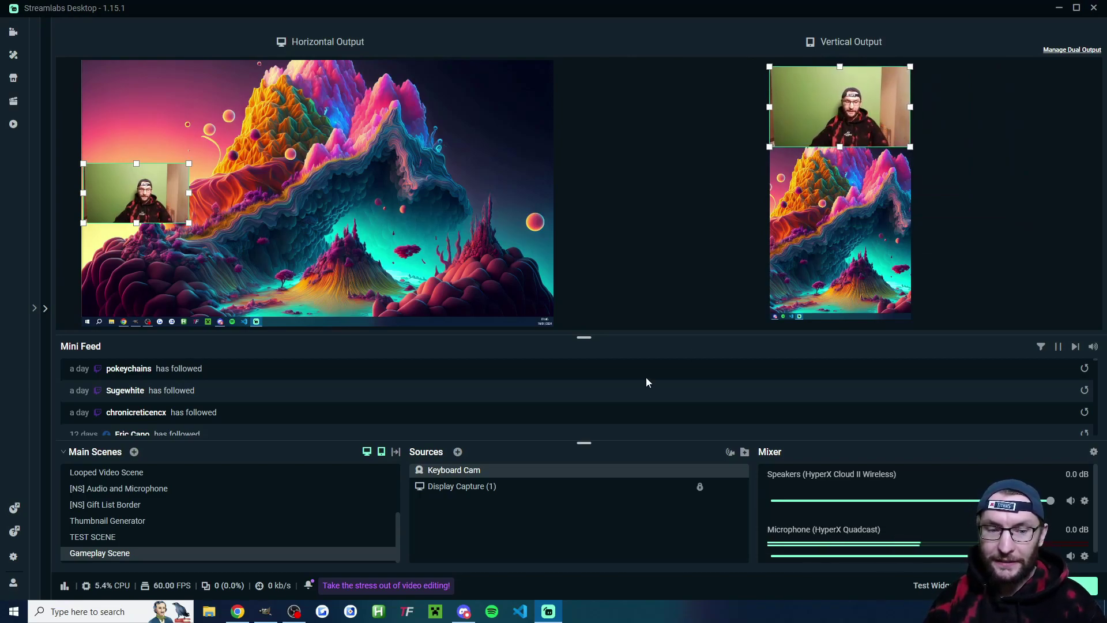
{"action": "mouse_move", "coordinate": [692, 473]}
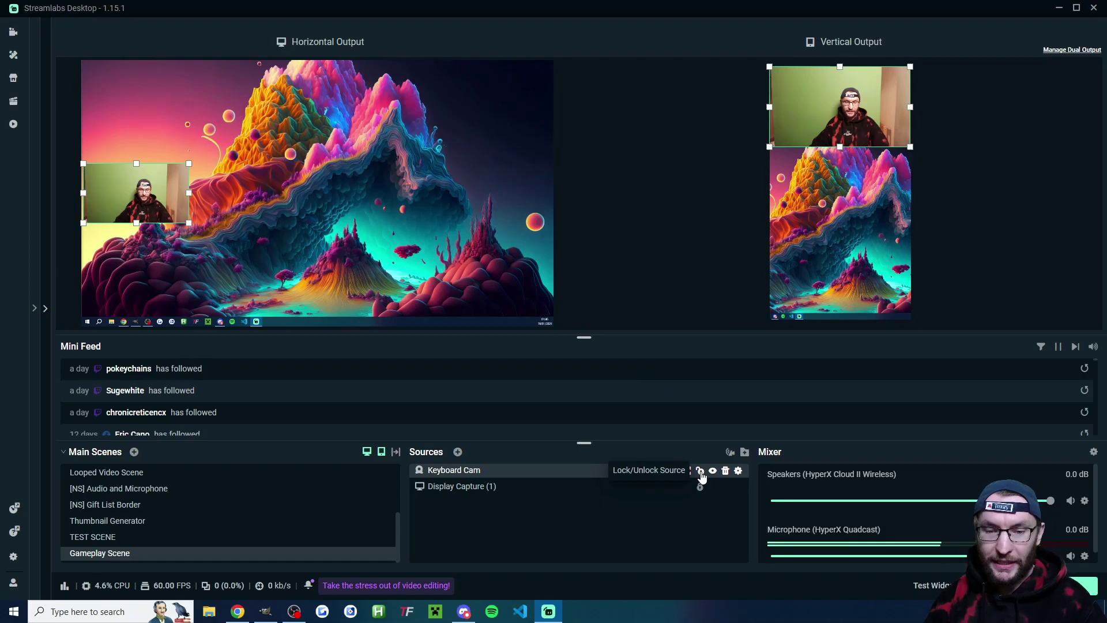
{"action": "left_click", "coordinate": [700, 471]}
Add the existing Alert Box as an Alertbox source in the Gameplay Scene
{"action": "left_click", "coordinate": [458, 451]}
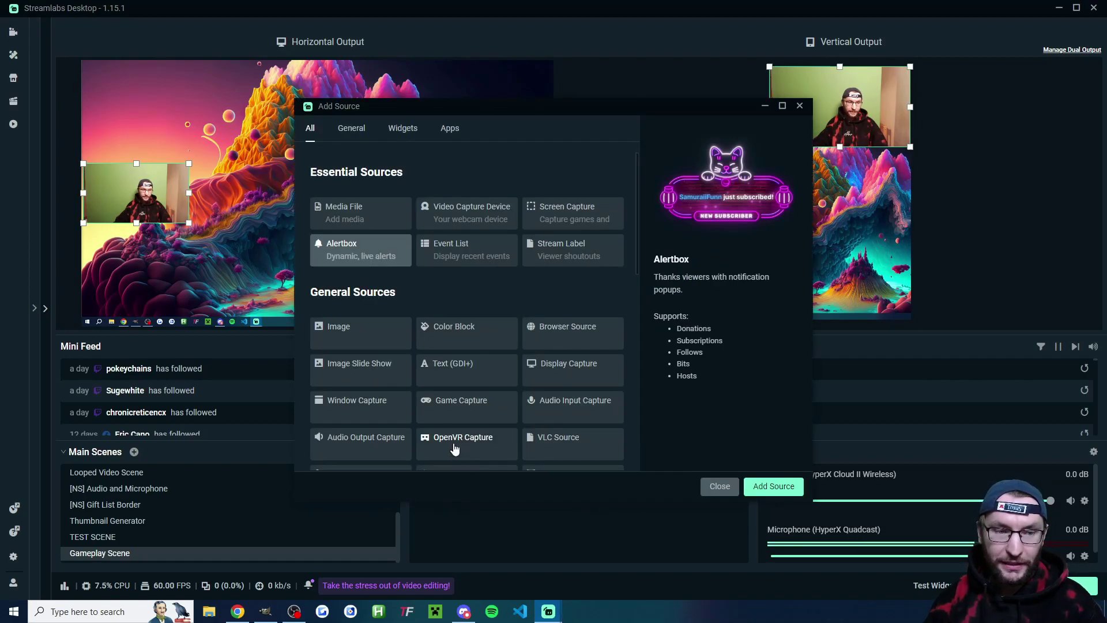
{"action": "double_click", "coordinate": [368, 252]}
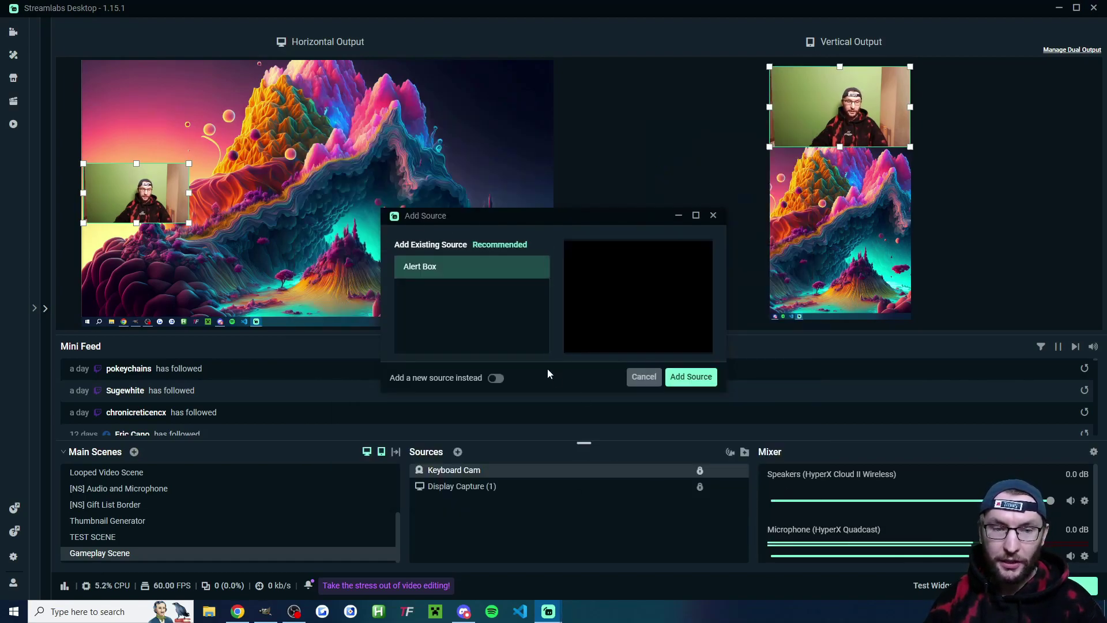
{"action": "double_click", "coordinate": [452, 268]}
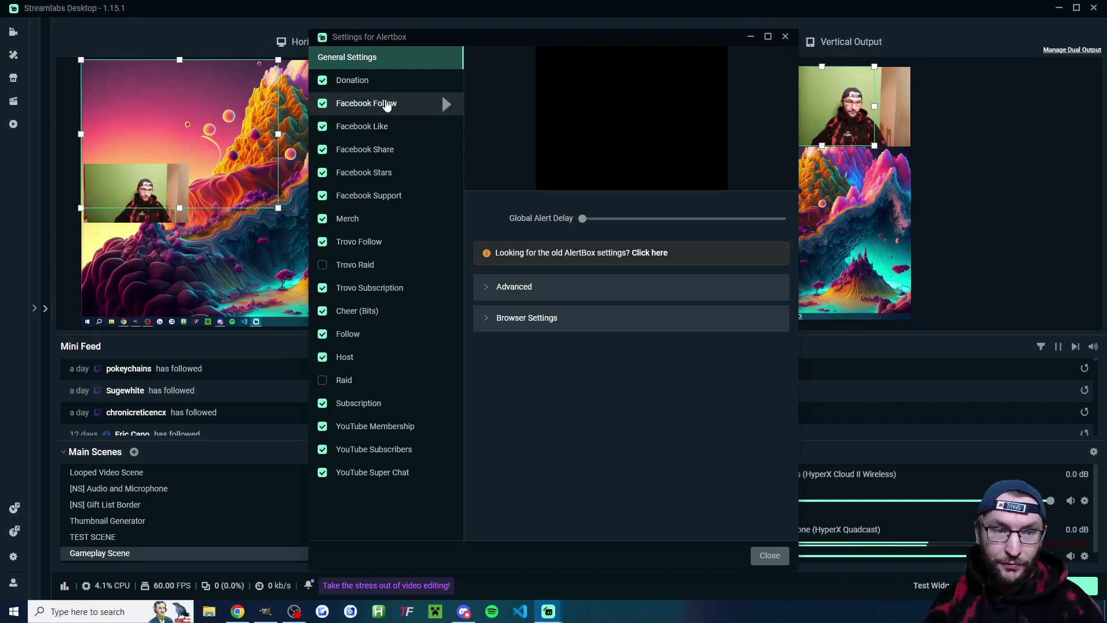
Review the Facebook Follow, Like and Share alert settings, then close the window
{"action": "left_click", "coordinate": [387, 104]}
{"action": "left_click", "coordinate": [390, 127]}
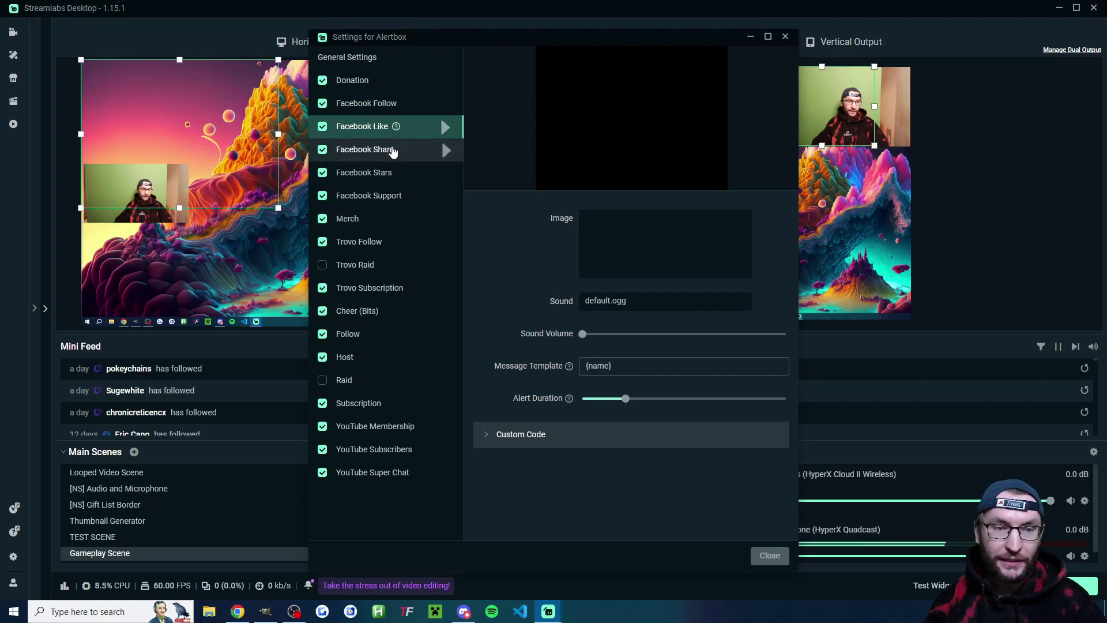
{"action": "left_click", "coordinate": [392, 151]}
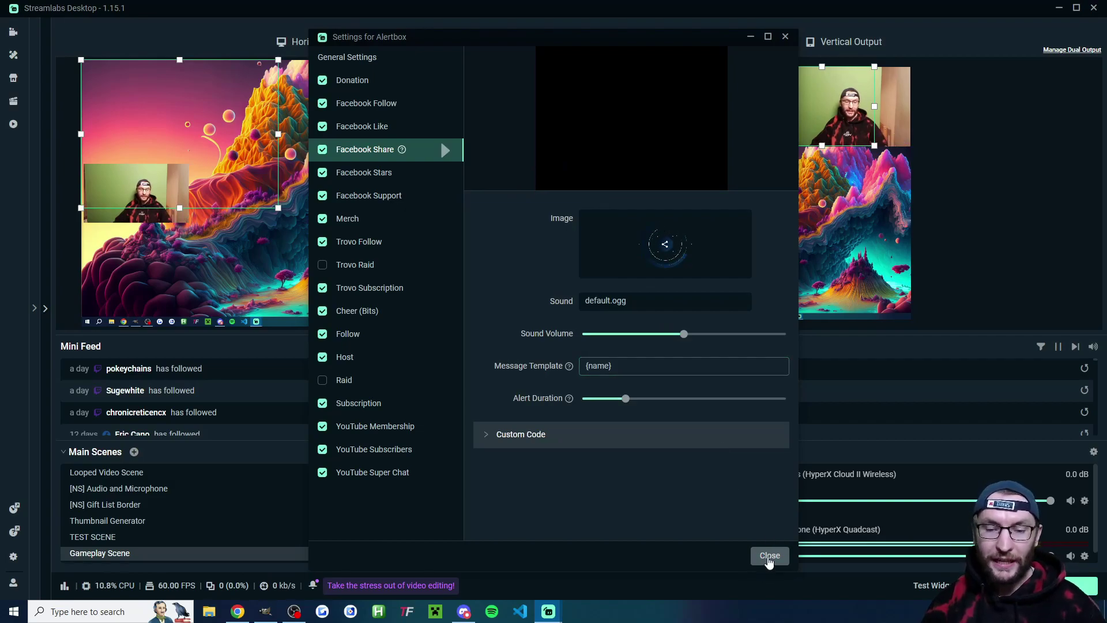
{"action": "left_click", "coordinate": [769, 555]}
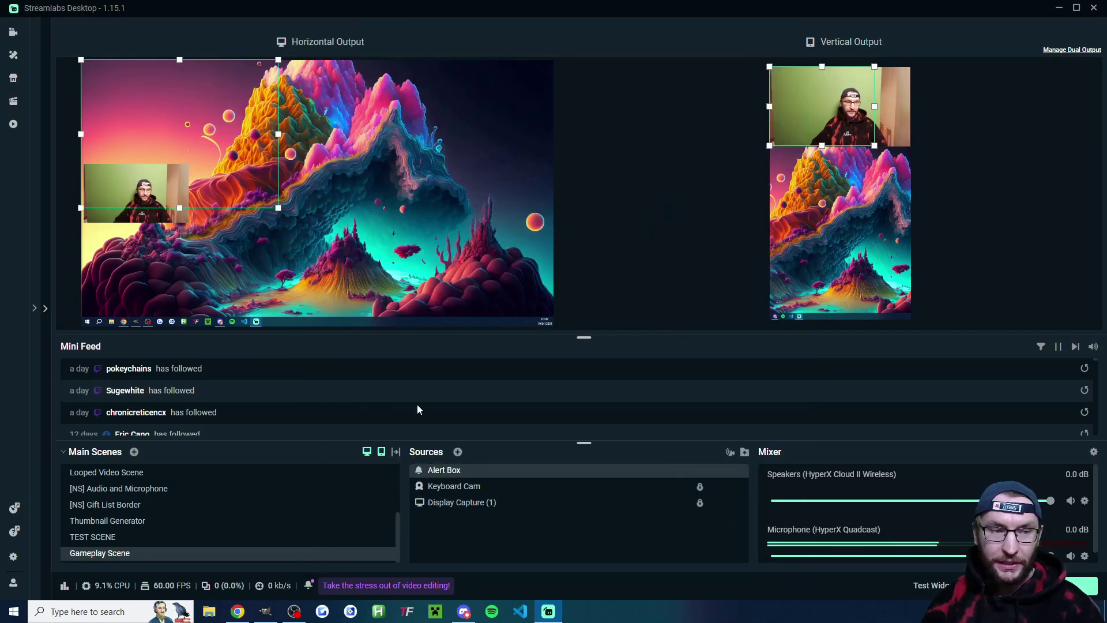
Centre the Alert Box on screen with Transform > Center on Screen and lock it in Sources
{"action": "left_click_drag", "start_coordinate": [188, 122], "coordinate": [328, 162]}
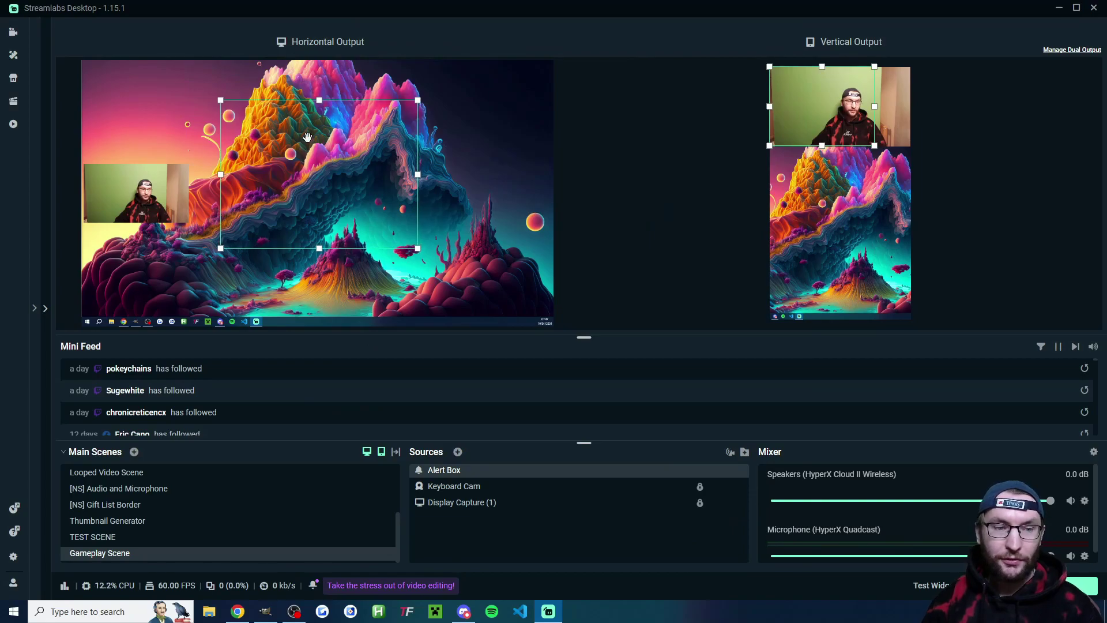
{"action": "right_click", "coordinate": [307, 137]}
{"action": "mouse_move", "coordinate": [398, 223]}
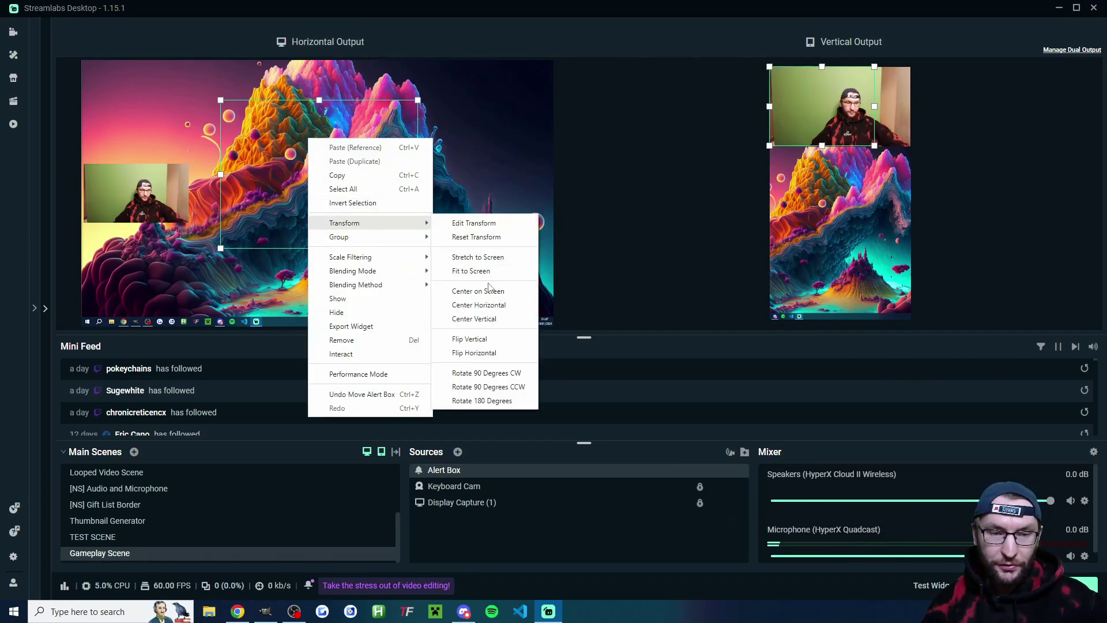
{"action": "left_click", "coordinate": [488, 290]}
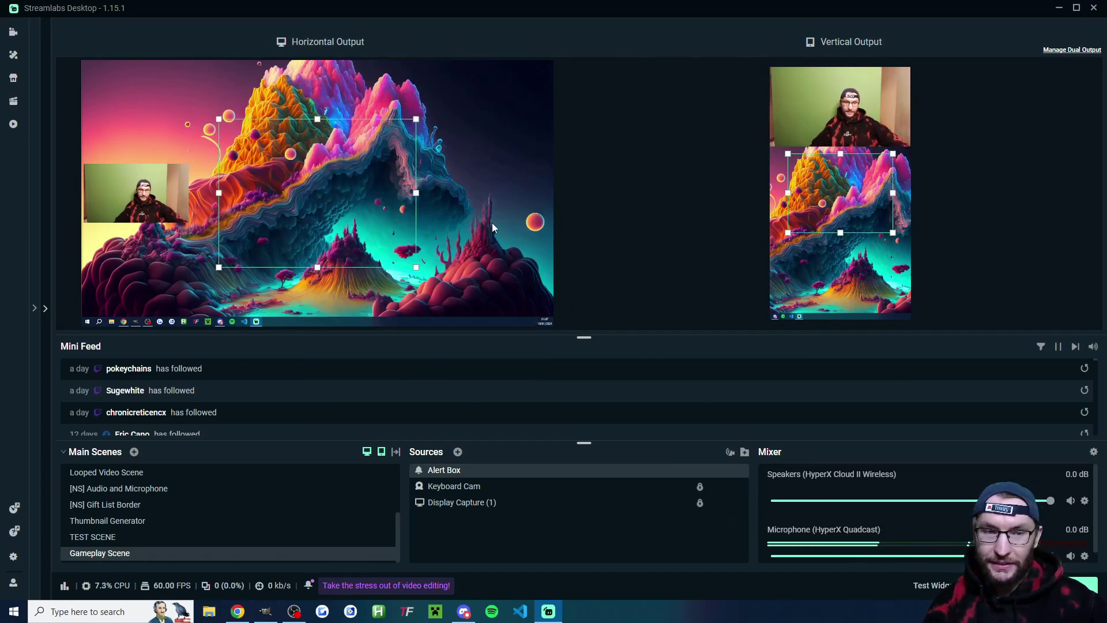
{"action": "left_click", "coordinate": [701, 471]}
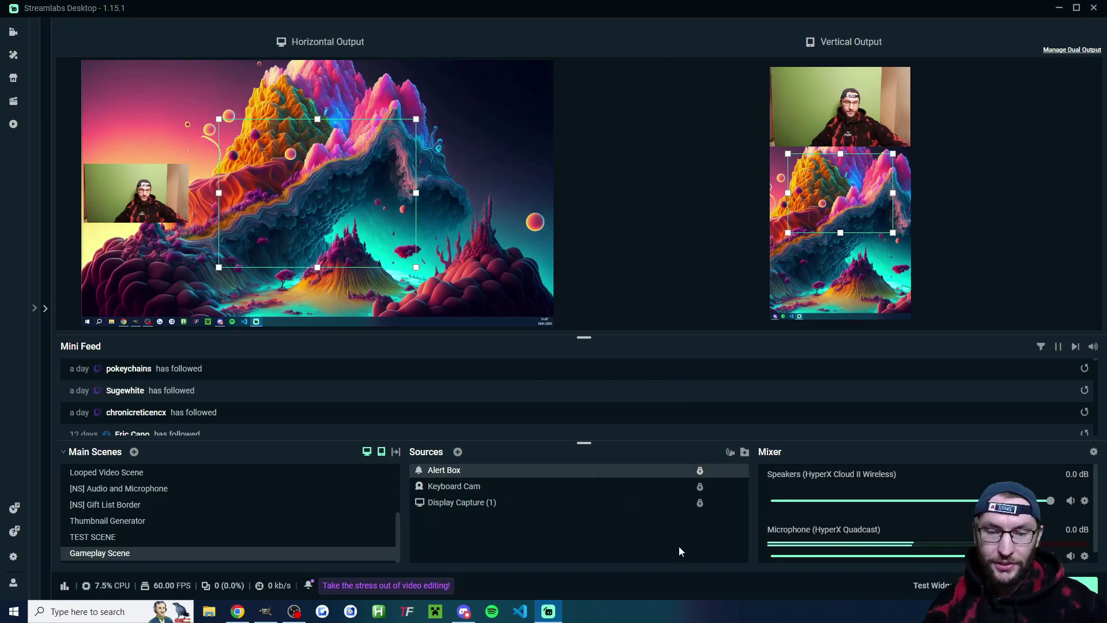
Open the microphone's options and dismiss them without changing anything
{"action": "scroll", "coordinate": [1080, 542], "scroll_direction": "down", "scroll_amount": 1}
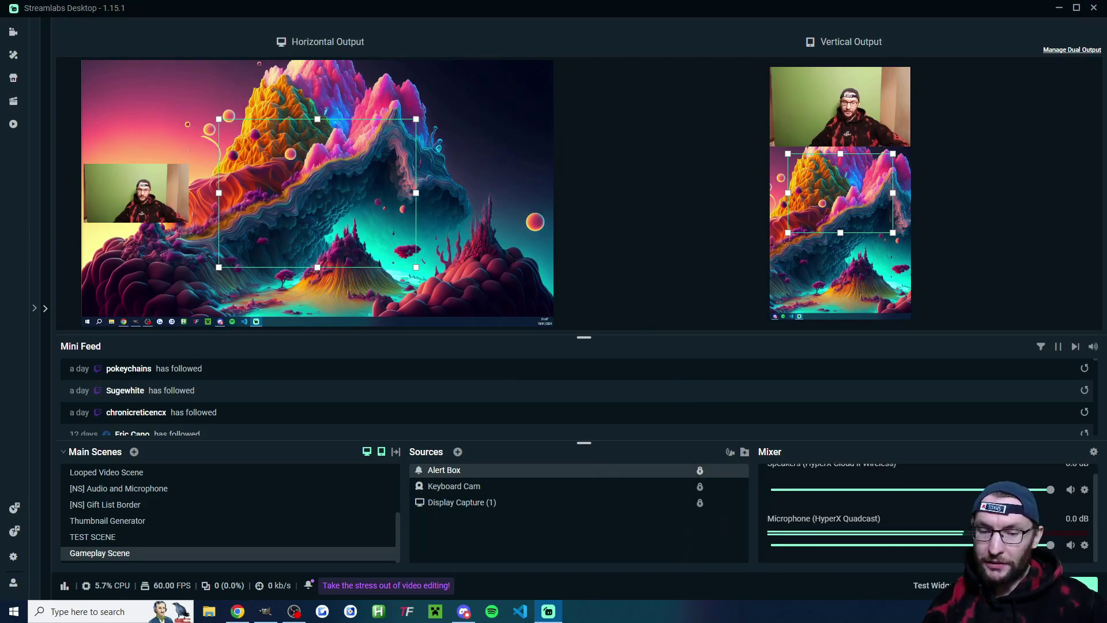
{"action": "left_click", "coordinate": [1085, 546]}
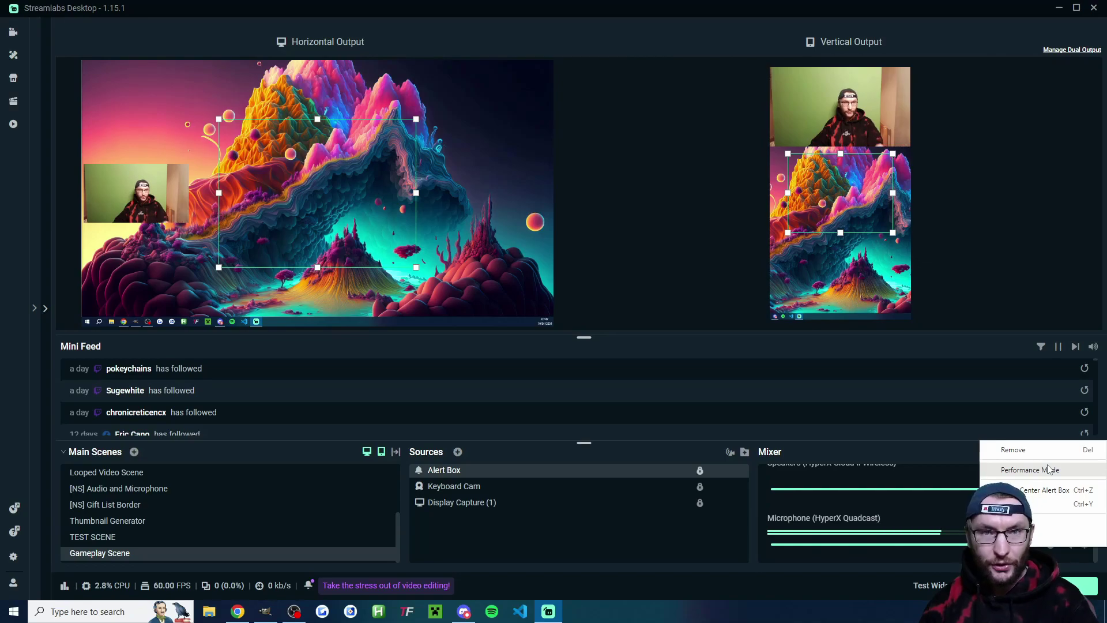
{"action": "left_click", "coordinate": [696, 432]}
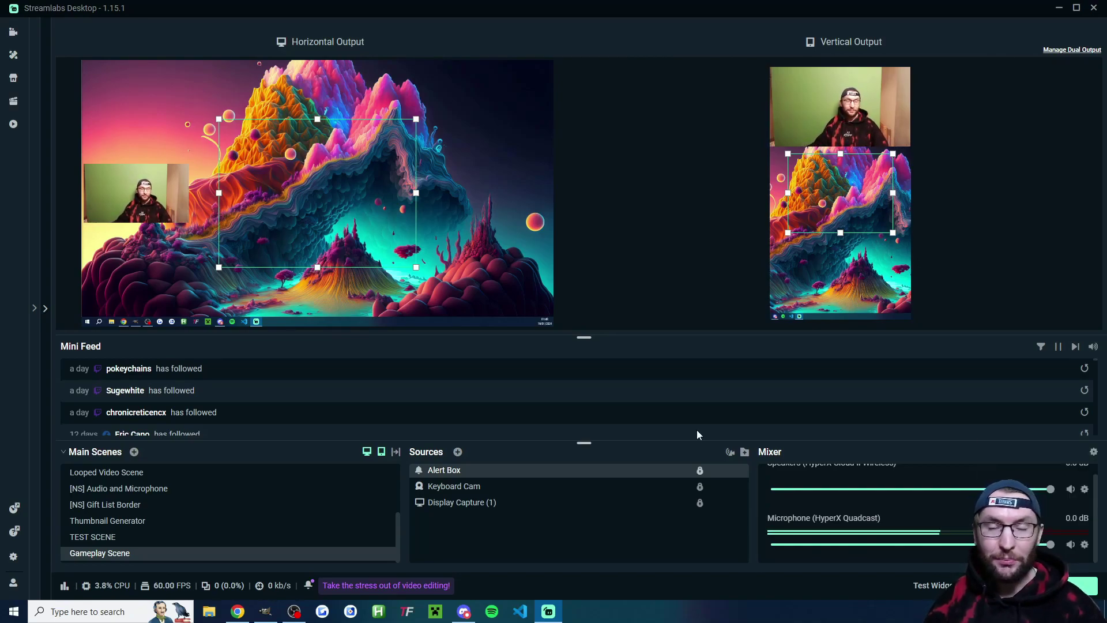
In Go Live with advanced settings shown, give YouTube its own title and description
{"action": "left_click", "coordinate": [1062, 586]}
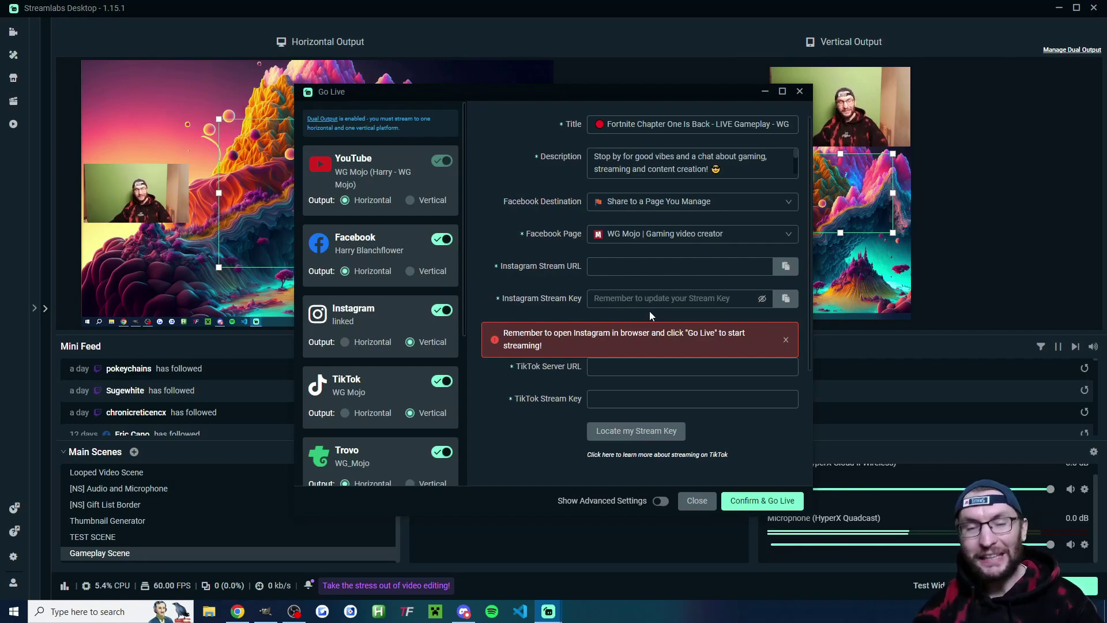
{"action": "left_click", "coordinate": [661, 502]}
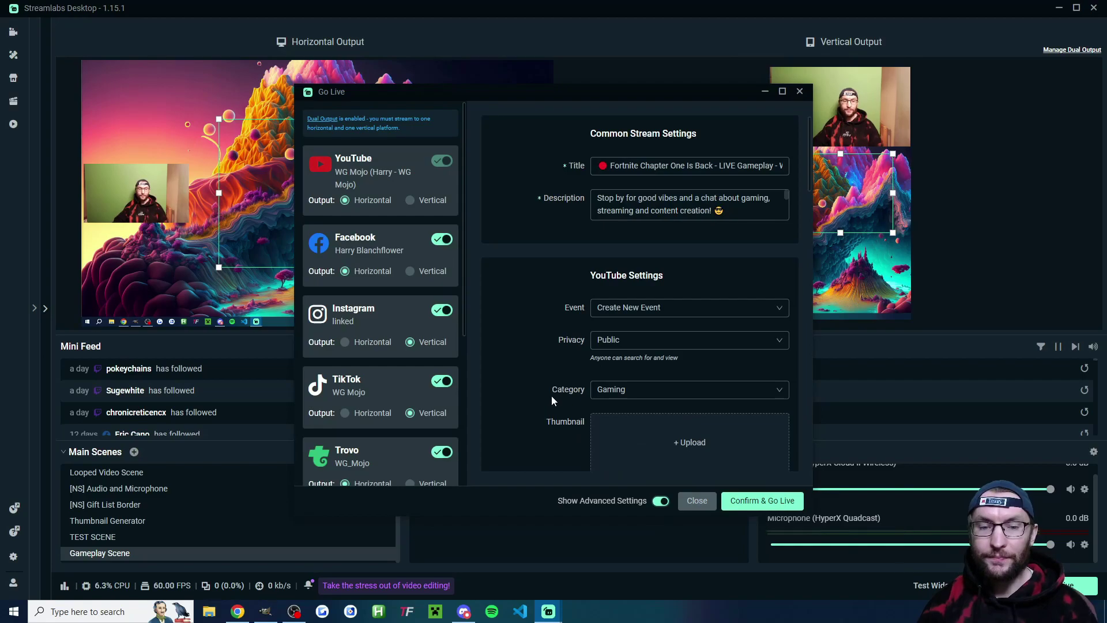
{"action": "scroll", "coordinate": [605, 247], "scroll_direction": "down", "scroll_amount": 2}
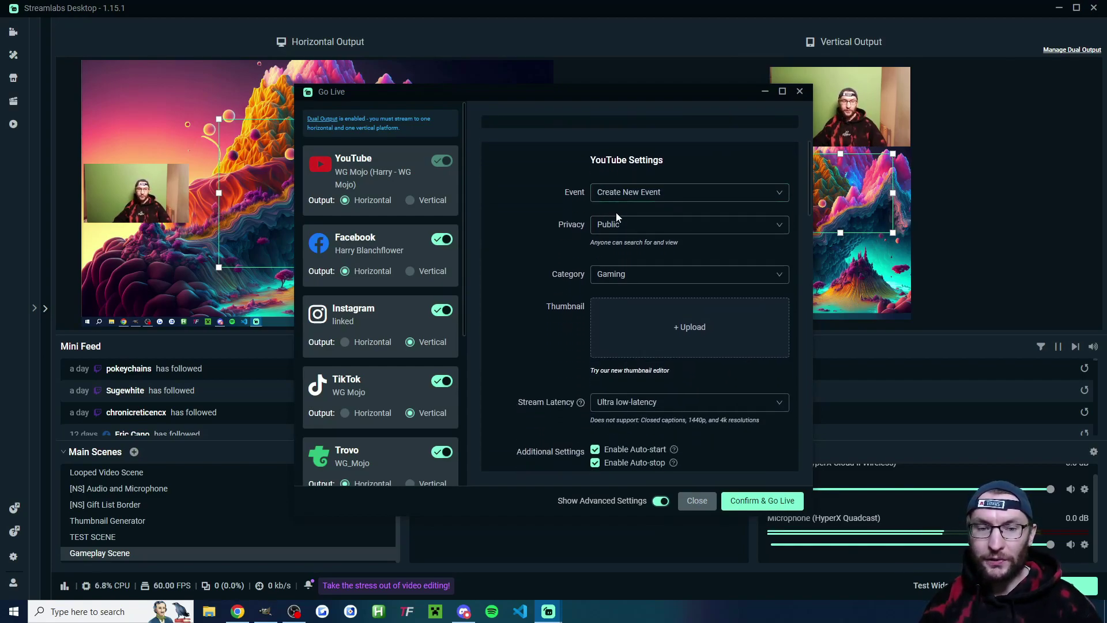
{"action": "scroll", "coordinate": [639, 326], "scroll_direction": "down", "scroll_amount": 2}
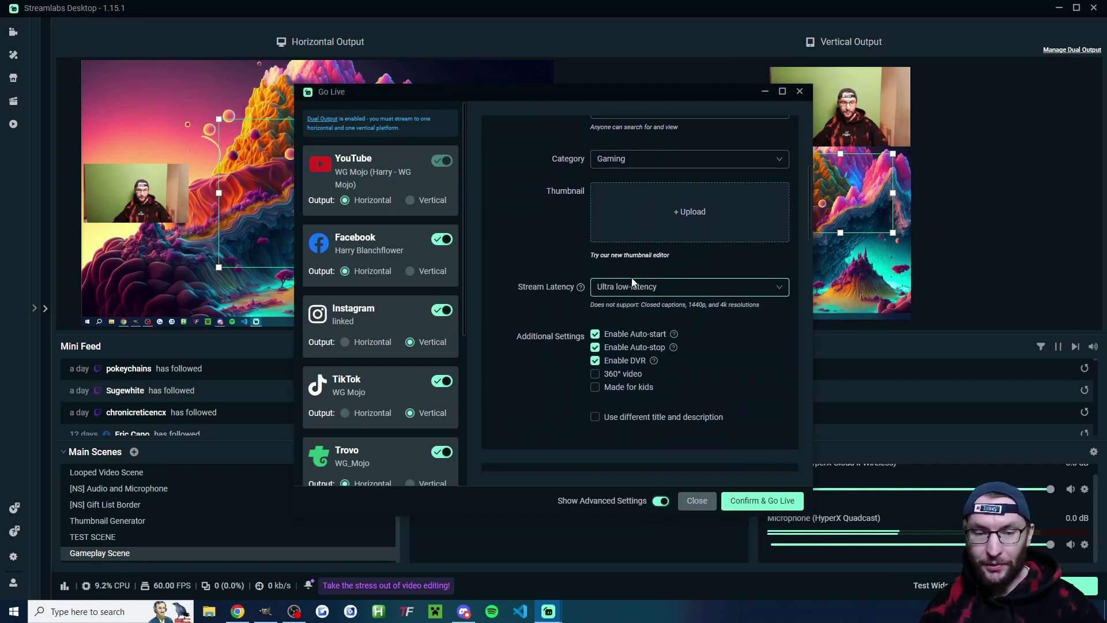
{"action": "left_click", "coordinate": [596, 416]}
{"action": "scroll", "coordinate": [626, 352], "scroll_direction": "down", "scroll_amount": 2}
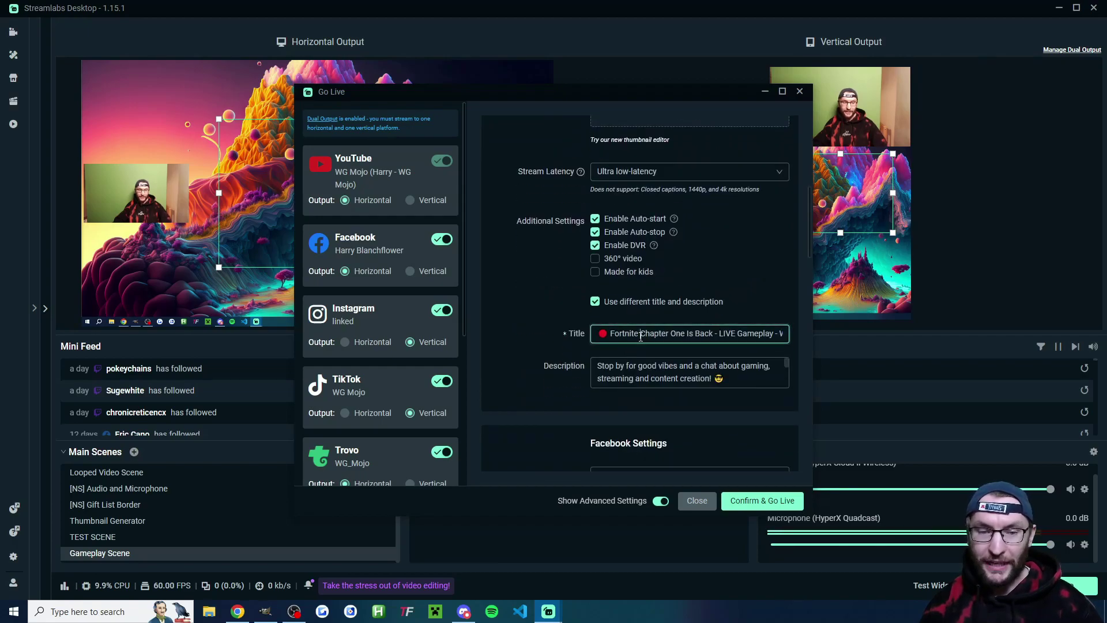
{"action": "left_click", "coordinate": [640, 374]}
{"action": "scroll", "coordinate": [586, 315], "scroll_direction": "up", "scroll_amount": 1}
{"action": "scroll", "coordinate": [585, 316], "scroll_direction": "up", "scroll_amount": 5}
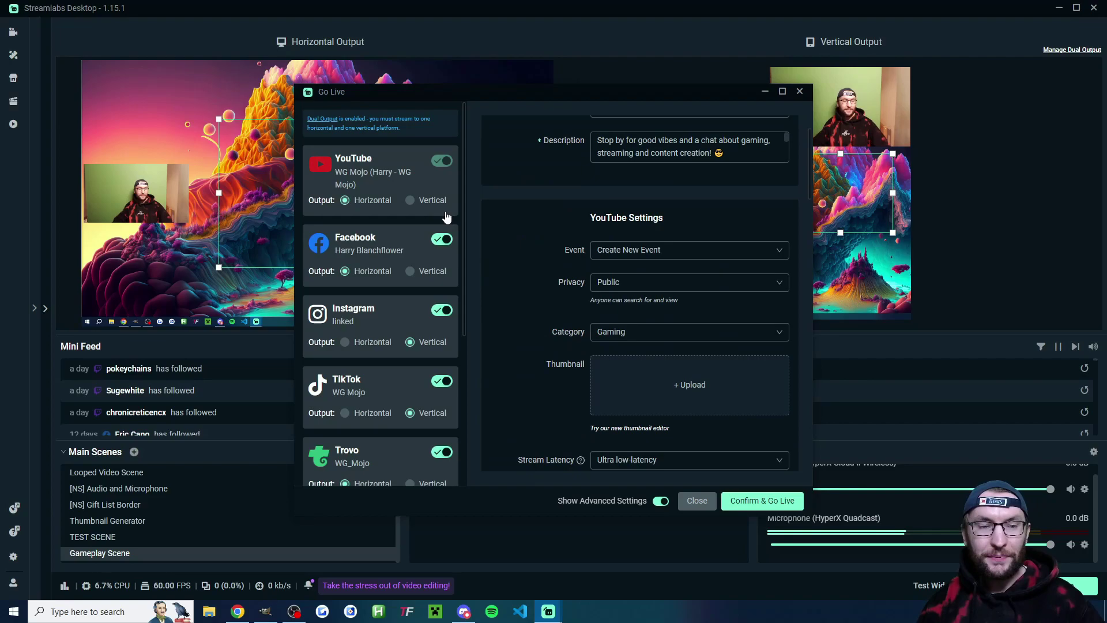
{"action": "scroll", "coordinate": [446, 243], "scroll_direction": "down", "scroll_amount": 5}
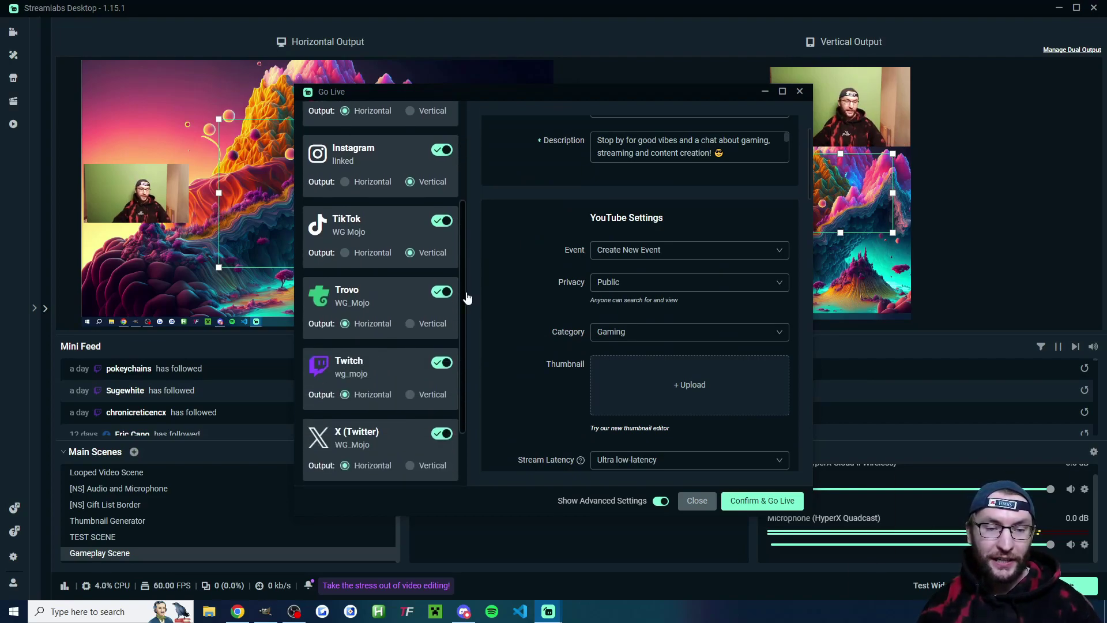
{"action": "scroll", "coordinate": [431, 431], "scroll_direction": "down", "scroll_amount": 1}
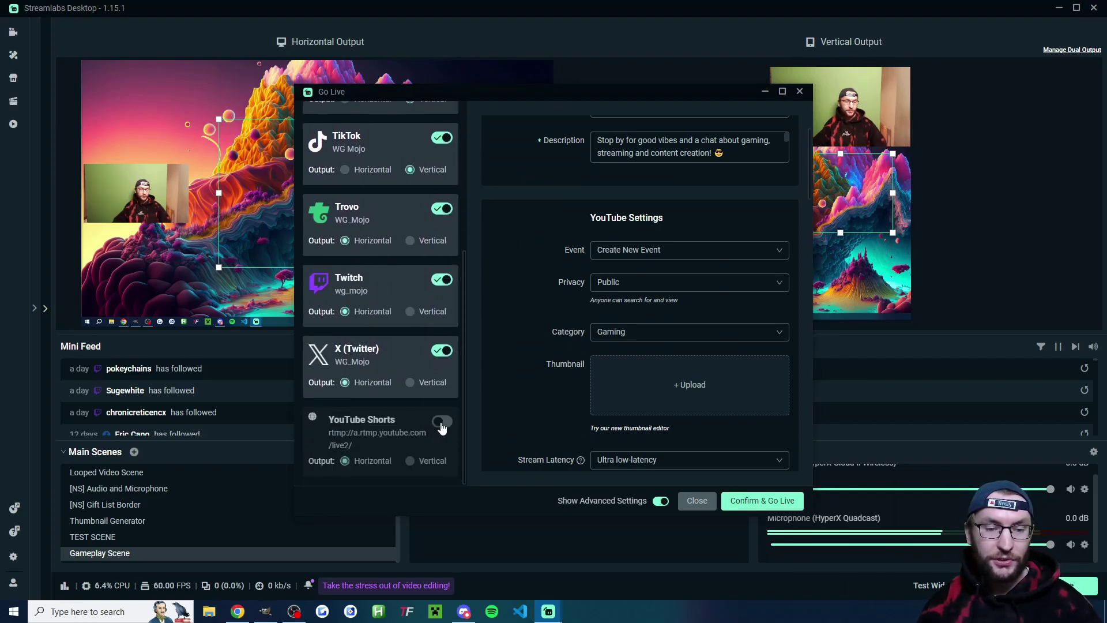
Enable streaming to YouTube Shorts using the Vertical output
{"action": "left_click", "coordinate": [442, 423]}
{"action": "left_click", "coordinate": [410, 461]}
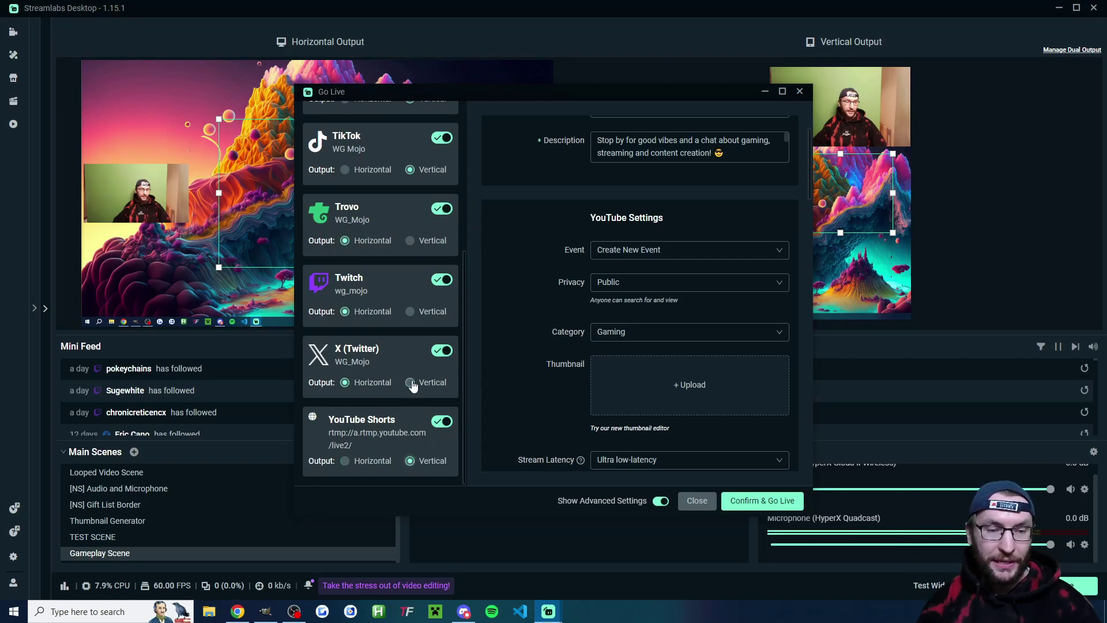
{"action": "scroll", "coordinate": [421, 369], "scroll_direction": "up", "scroll_amount": 4}
{"action": "scroll", "coordinate": [414, 360], "scroll_direction": "down", "scroll_amount": 2}
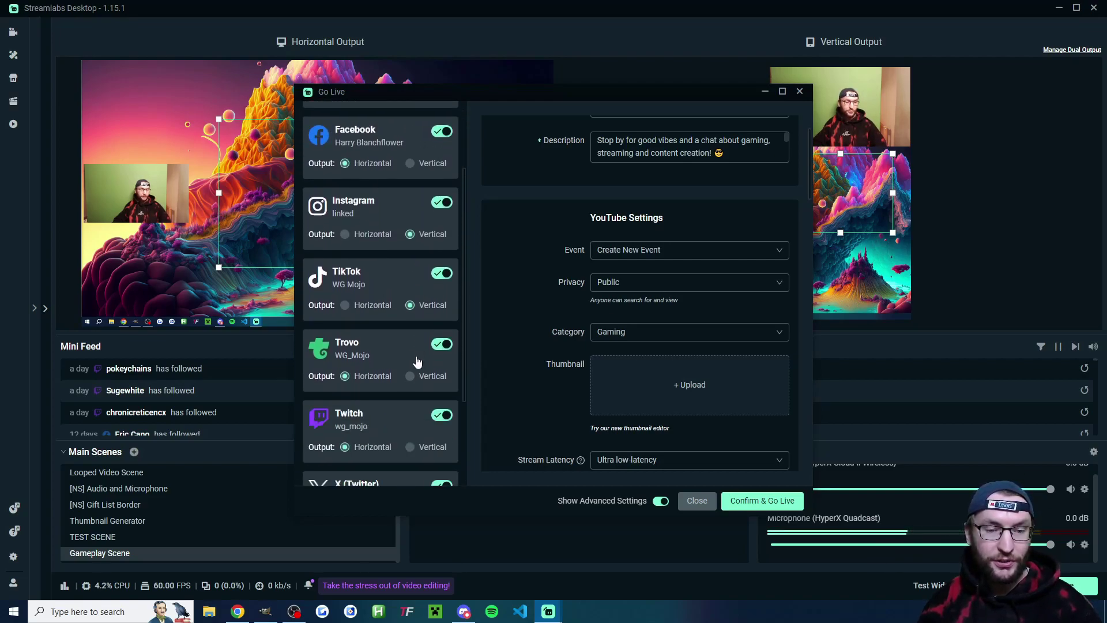
{"action": "scroll", "coordinate": [409, 339], "scroll_direction": "up", "scroll_amount": 1}
{"action": "scroll", "coordinate": [410, 339], "scroll_direction": "down", "scroll_amount": 3}
Set YouTube to the Vertical output and close the Go Live window without going live
{"action": "scroll", "coordinate": [410, 339], "scroll_direction": "up", "scroll_amount": 5}
{"action": "scroll", "coordinate": [519, 309], "scroll_direction": "up", "scroll_amount": 1}
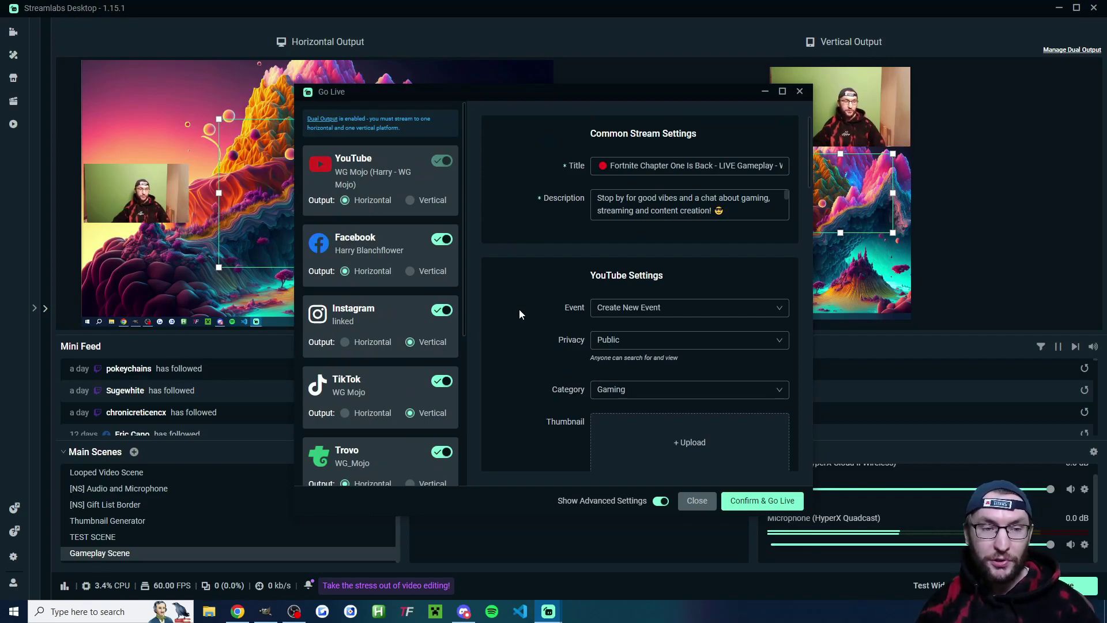
{"action": "scroll", "coordinate": [398, 288], "scroll_direction": "down", "scroll_amount": 4}
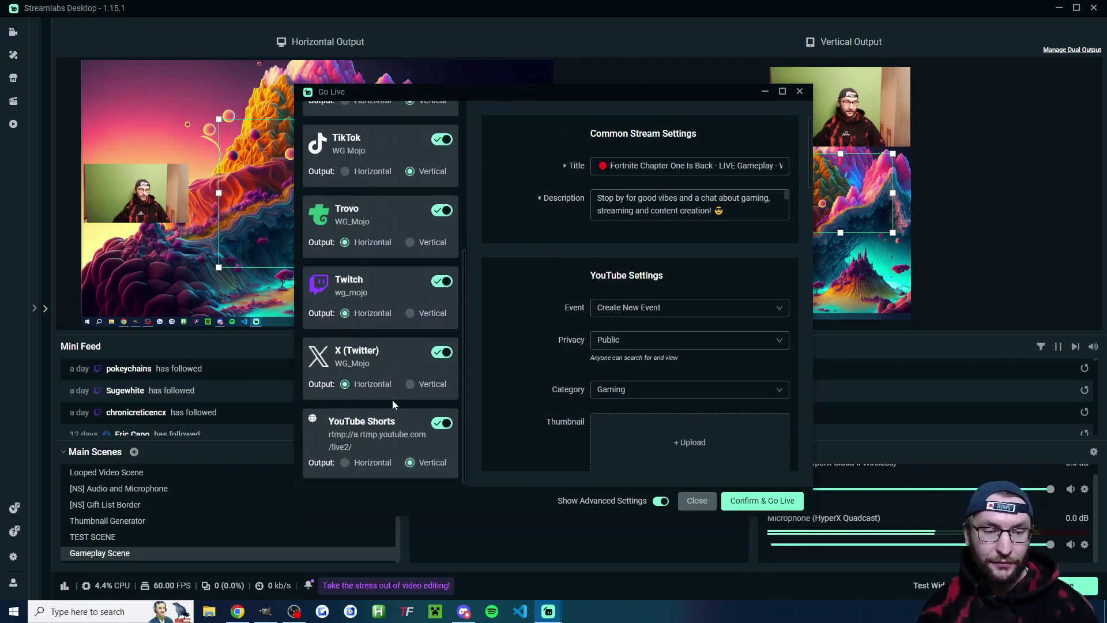
{"action": "scroll", "coordinate": [394, 404], "scroll_direction": "up", "scroll_amount": 4}
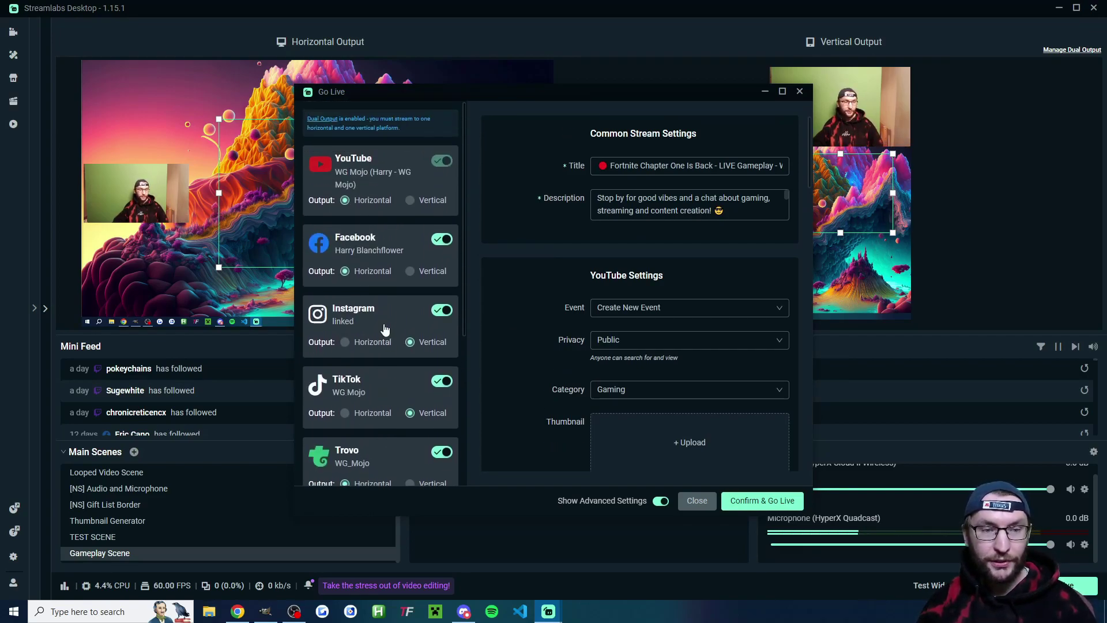
{"action": "left_click", "coordinate": [410, 201]}
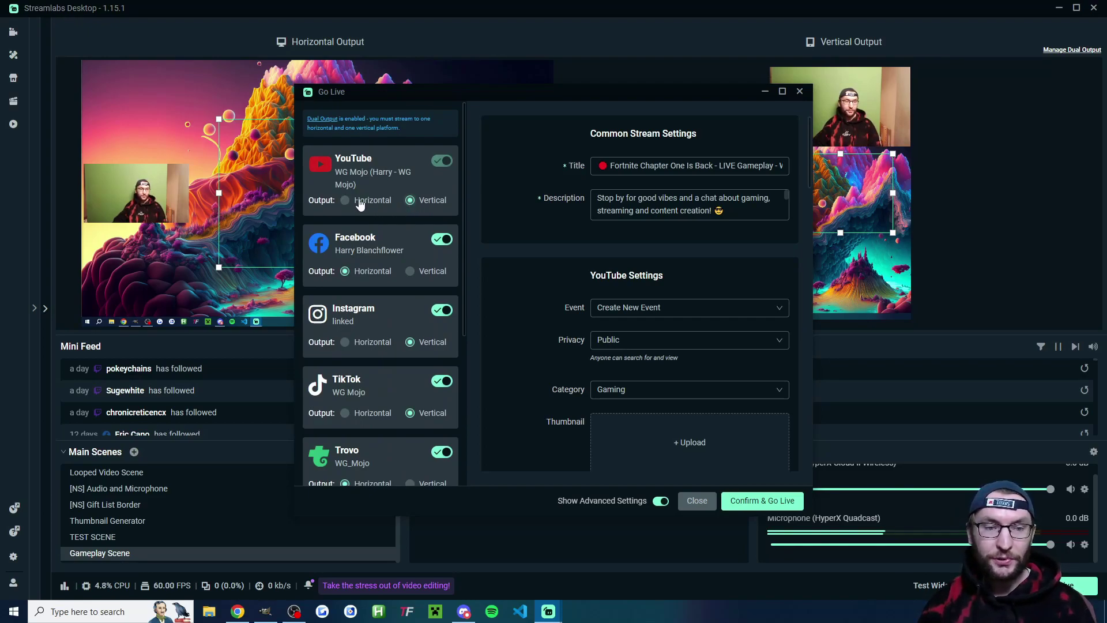
{"action": "scroll", "coordinate": [398, 196], "scroll_direction": "down", "scroll_amount": 4}
{"action": "scroll", "coordinate": [809, 173], "scroll_direction": "down", "scroll_amount": 1}
{"action": "scroll", "coordinate": [809, 173], "scroll_direction": "up", "scroll_amount": 1}
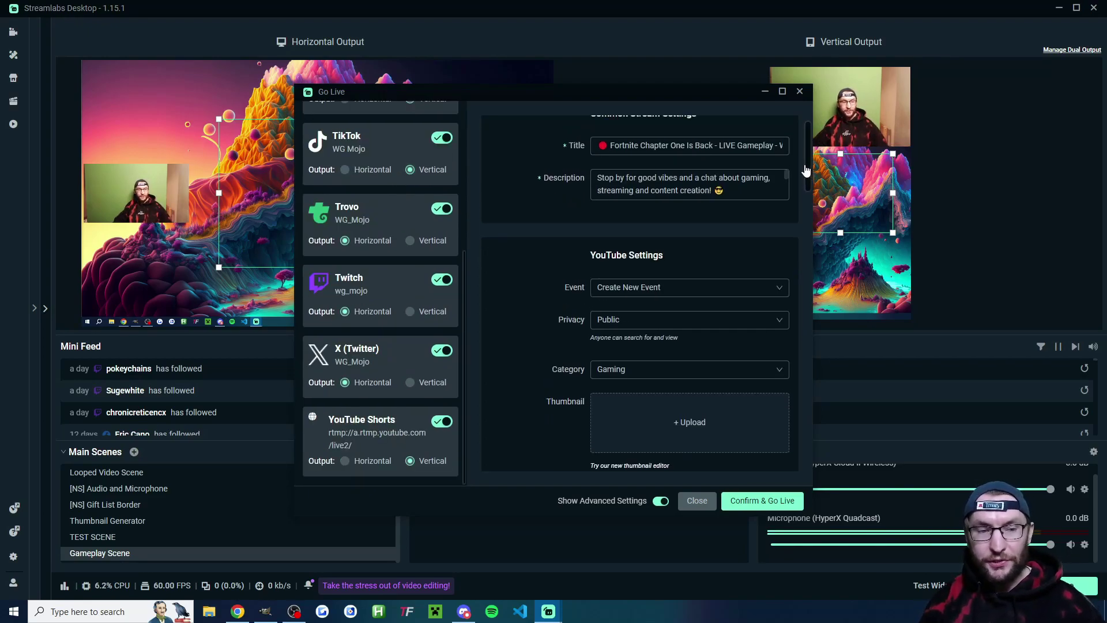
{"action": "scroll", "coordinate": [806, 170], "scroll_direction": "up", "scroll_amount": 1}
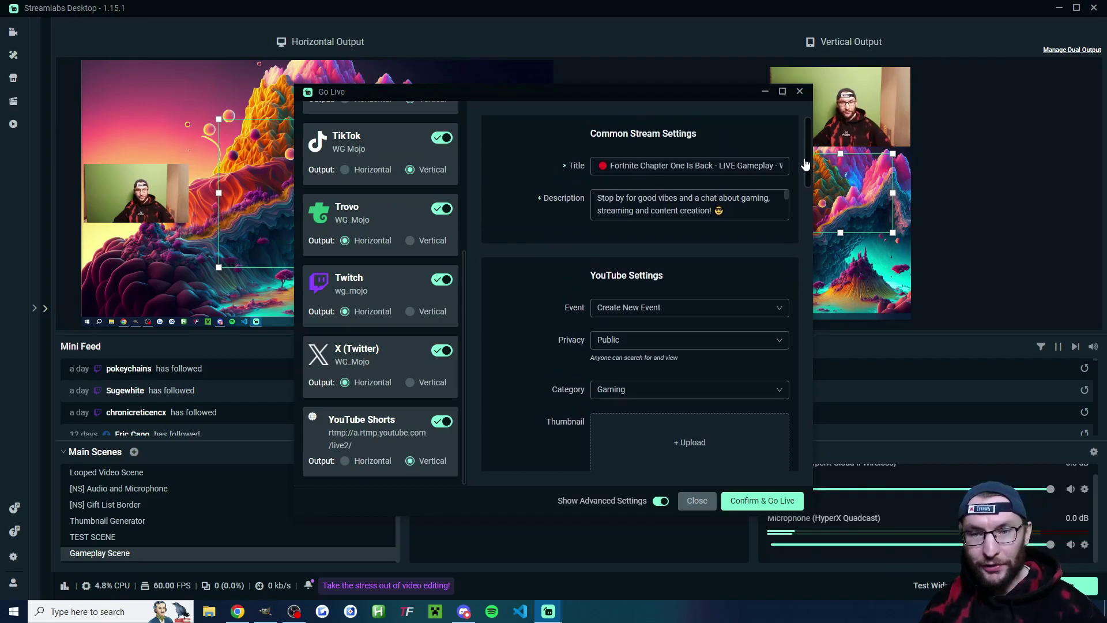
{"action": "left_click", "coordinate": [697, 500]}
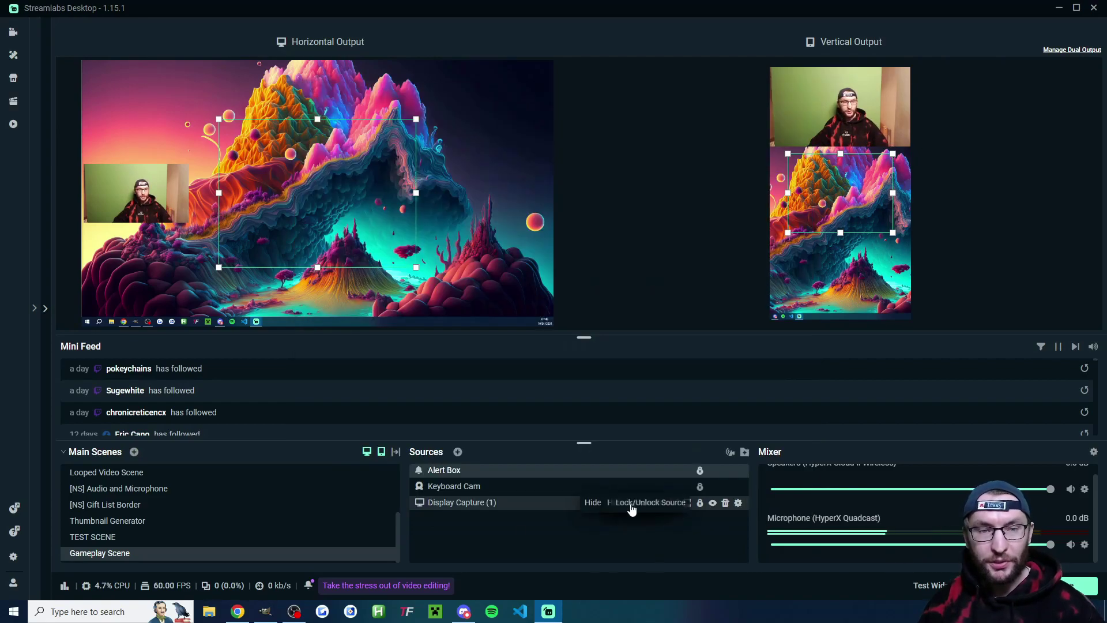
Add a custom stream destination named 'Kick' in Settings > Stream, then switch to Kick's stream key page
{"action": "left_click", "coordinate": [13, 557]}
{"action": "left_click", "coordinate": [355, 165]}
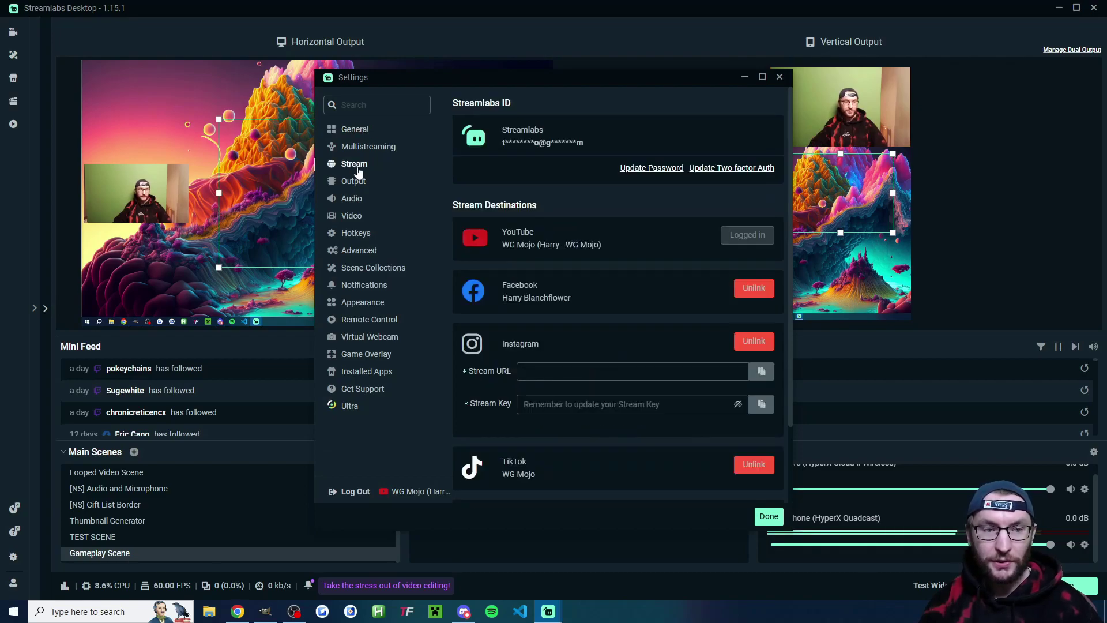
{"action": "scroll", "coordinate": [530, 364], "scroll_direction": "down", "scroll_amount": 5}
{"action": "left_click", "coordinate": [602, 457]}
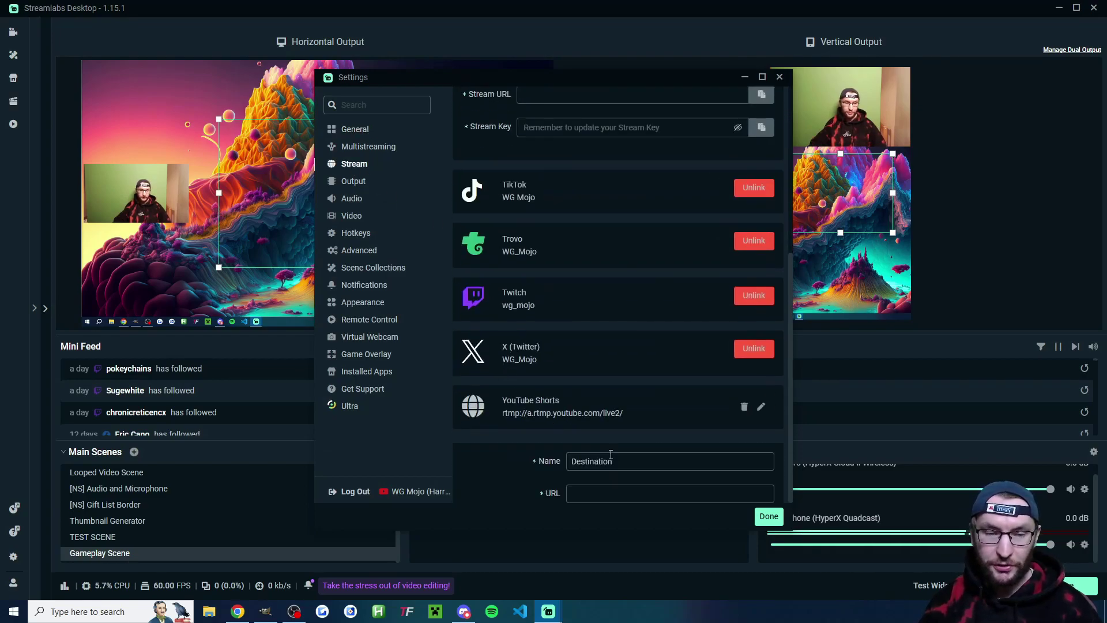
{"action": "double_click", "coordinate": [639, 467]}
{"action": "type", "text": "Kick"}
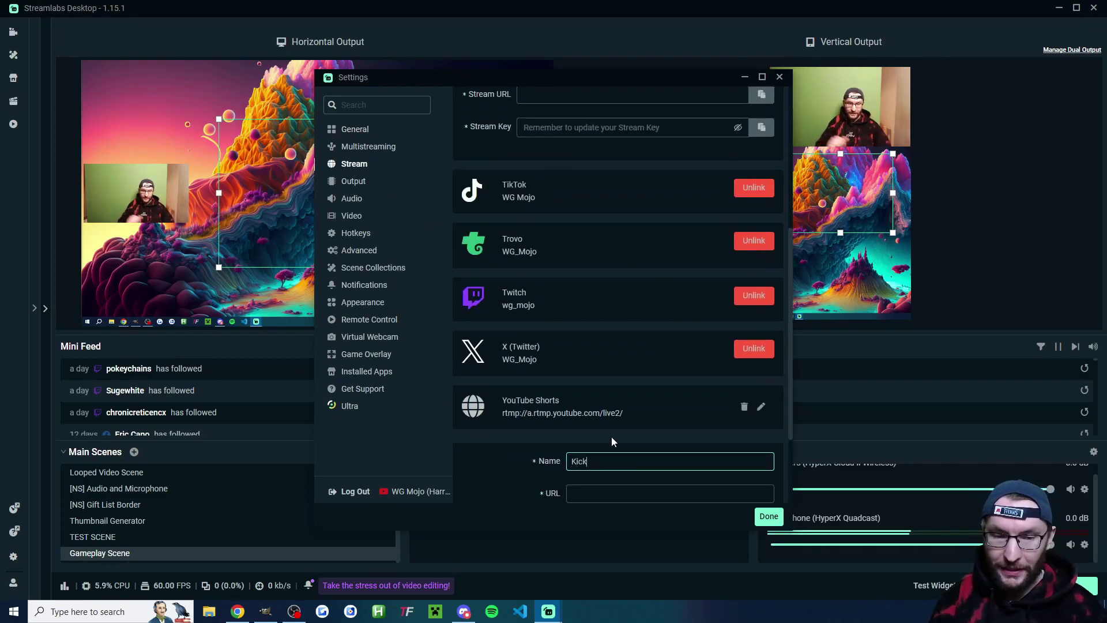
{"action": "key", "text": "alt+Tab"}
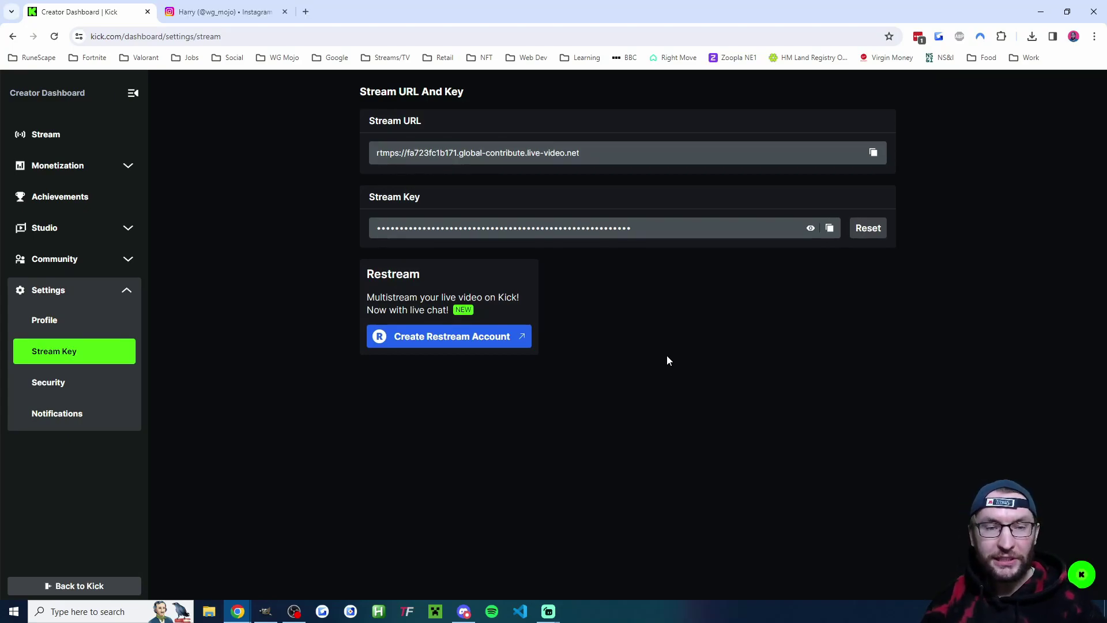
On the Instagram tab, create a live video titled 'test' with Audience set to Practice
{"action": "key", "text": "ctrl+Tab"}
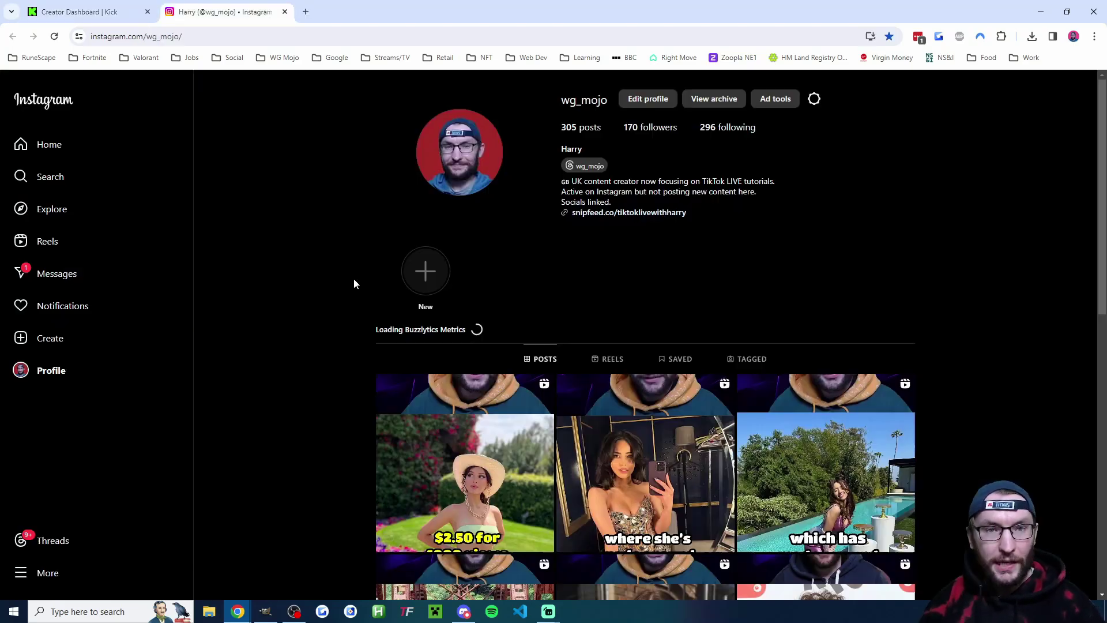
{"action": "left_click", "coordinate": [47, 342]}
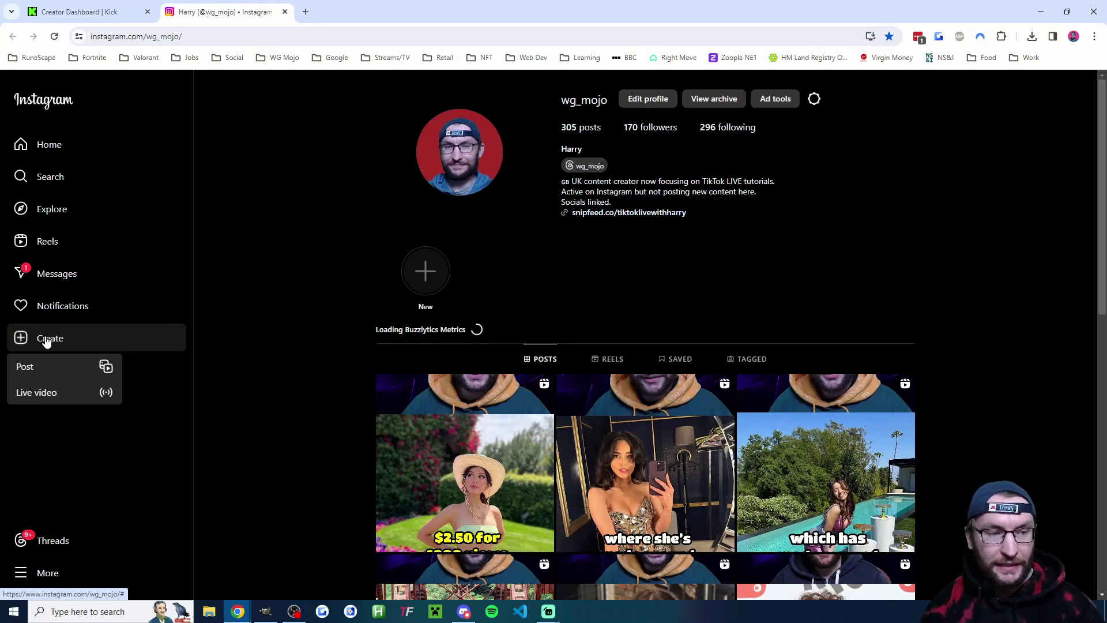
{"action": "left_click", "coordinate": [51, 391]}
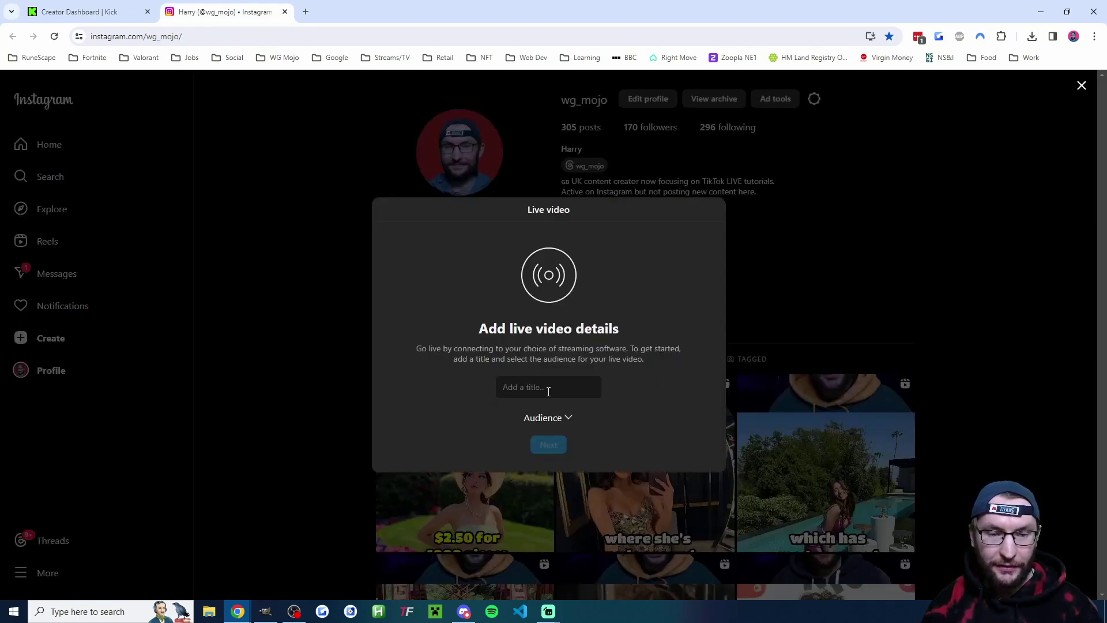
{"action": "left_click", "coordinate": [548, 391]}
{"action": "type", "text": "test"}
{"action": "left_click", "coordinate": [556, 420]}
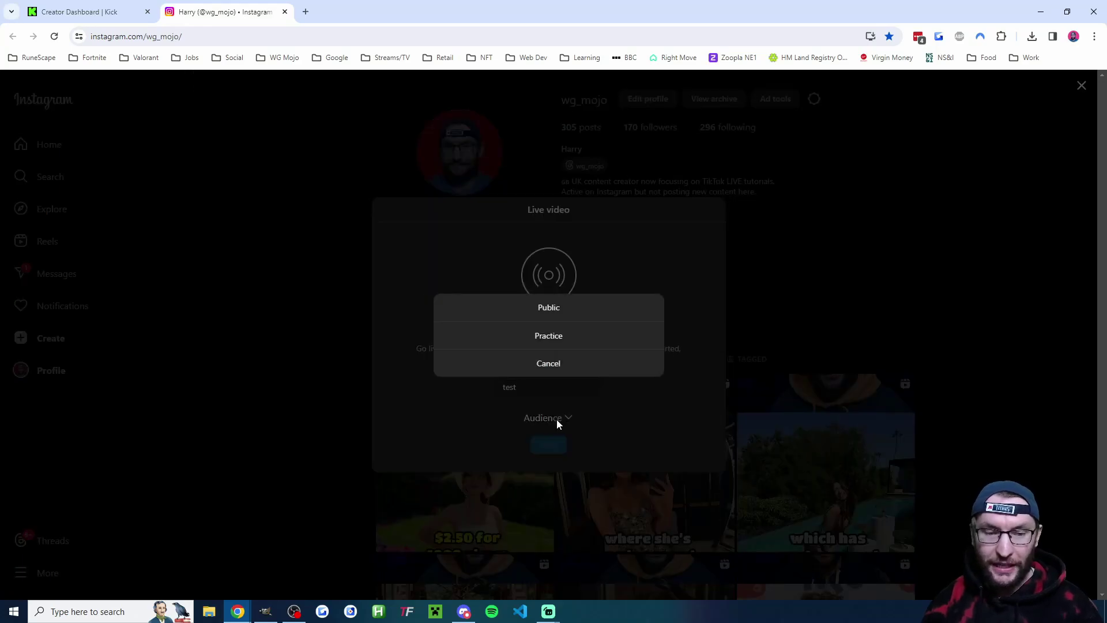
{"action": "left_click", "coordinate": [549, 336]}
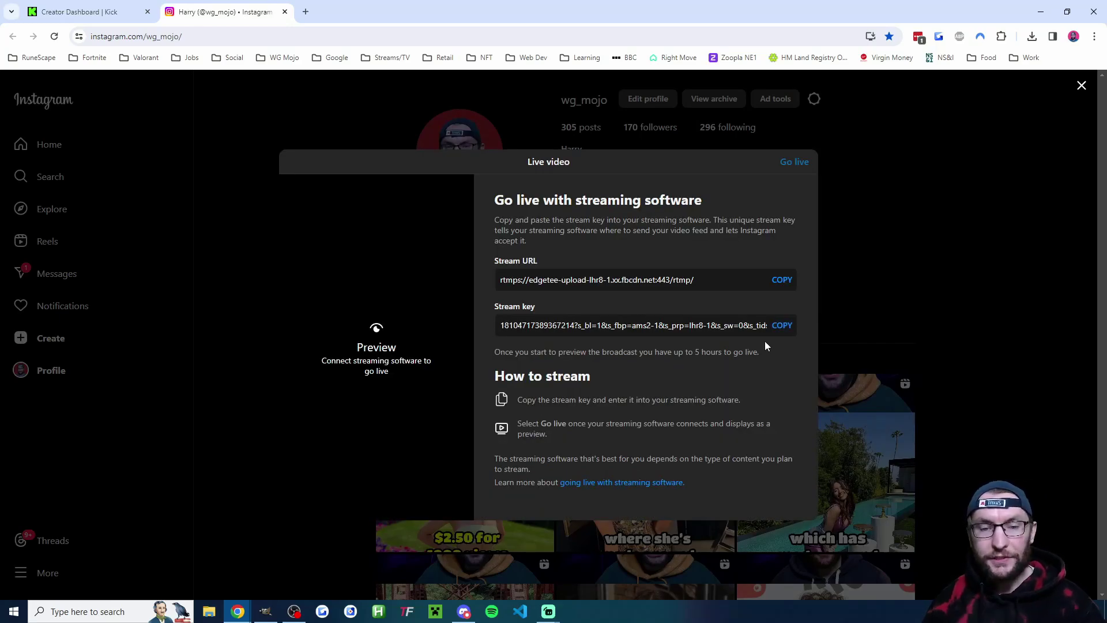
Select the empty Instagram Stream URL field in Streamlabs' Go Live window, then return to Instagram
{"action": "key", "text": "alt+Tab"}
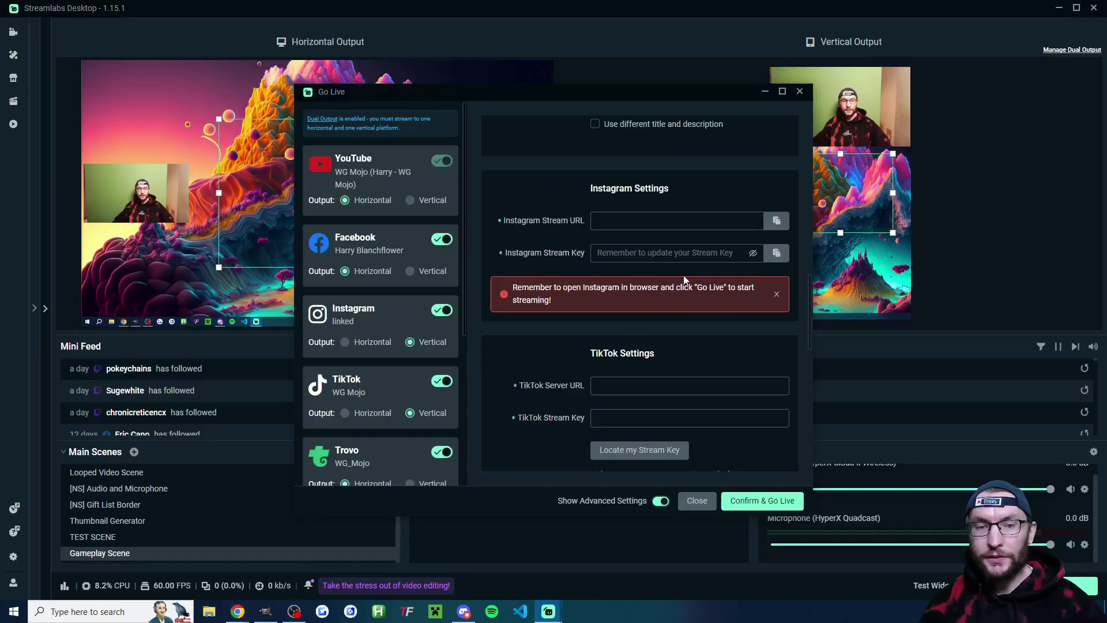
{"action": "left_click", "coordinate": [659, 222]}
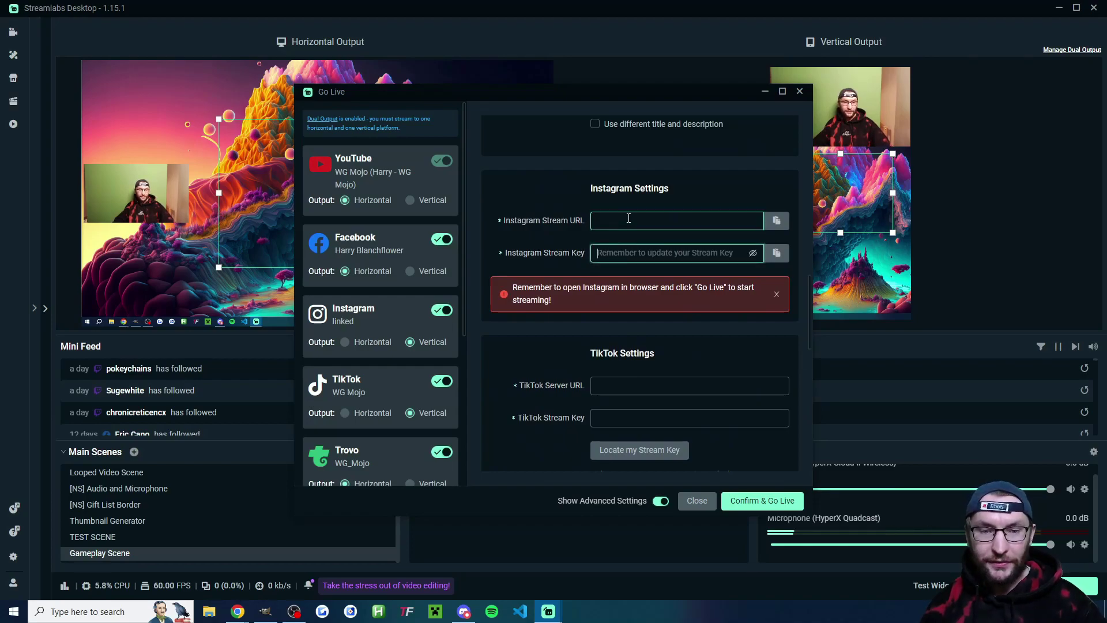
{"action": "key", "text": "alt+Tab"}
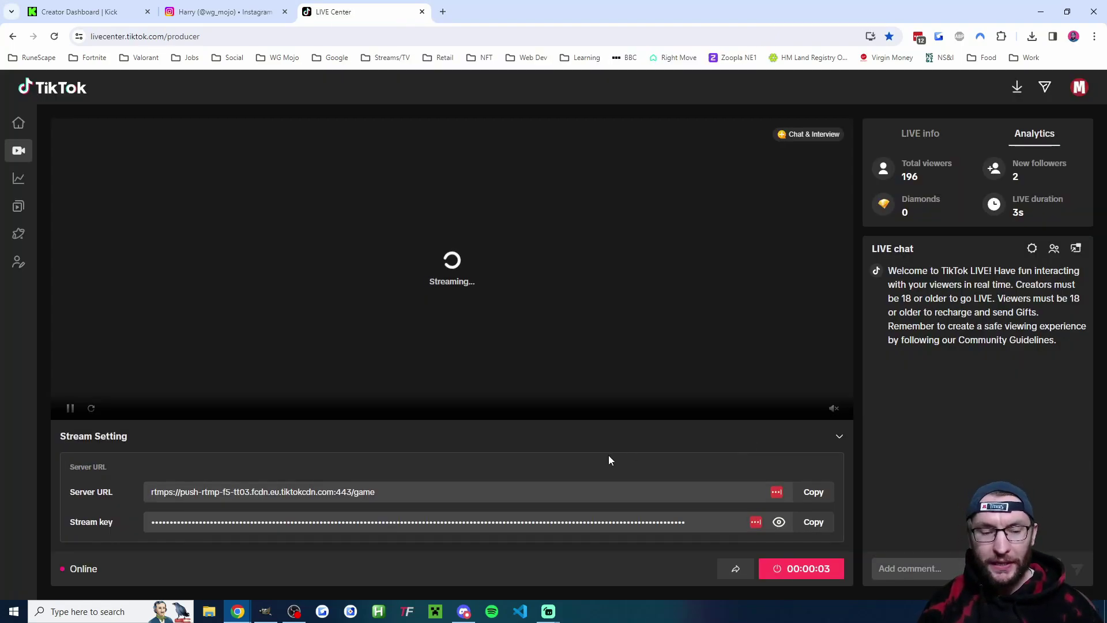
Bring back the Go Live window and select the TikTok Server URL field
{"action": "mouse_move", "coordinate": [548, 611]}
{"action": "left_click", "coordinate": [597, 559]}
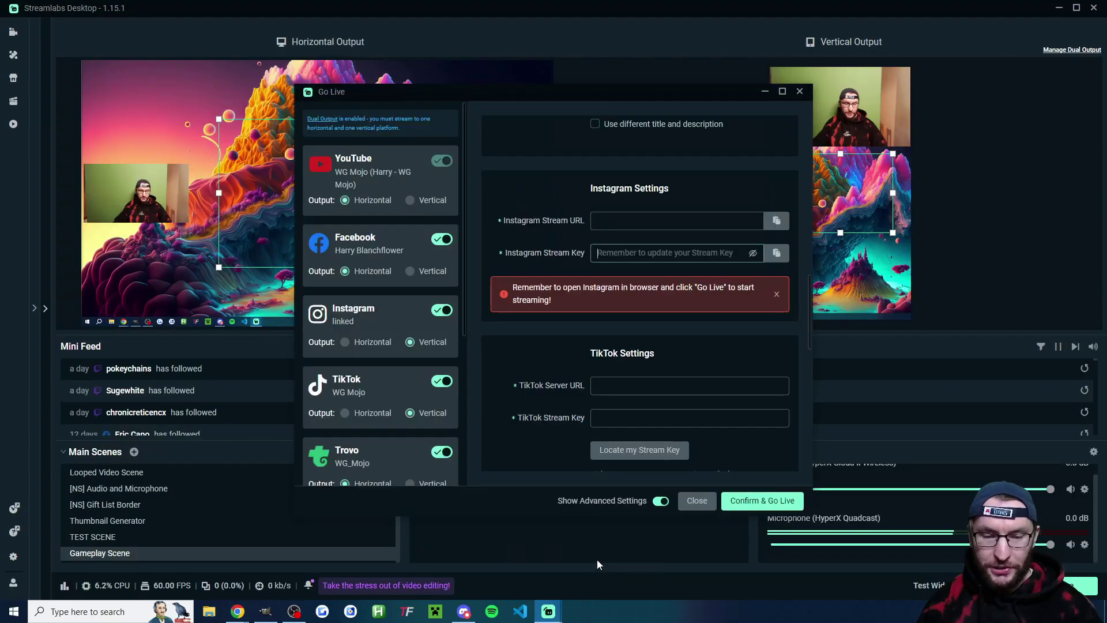
{"action": "scroll", "coordinate": [621, 348], "scroll_direction": "down", "scroll_amount": 2}
{"action": "left_click", "coordinate": [652, 269]}
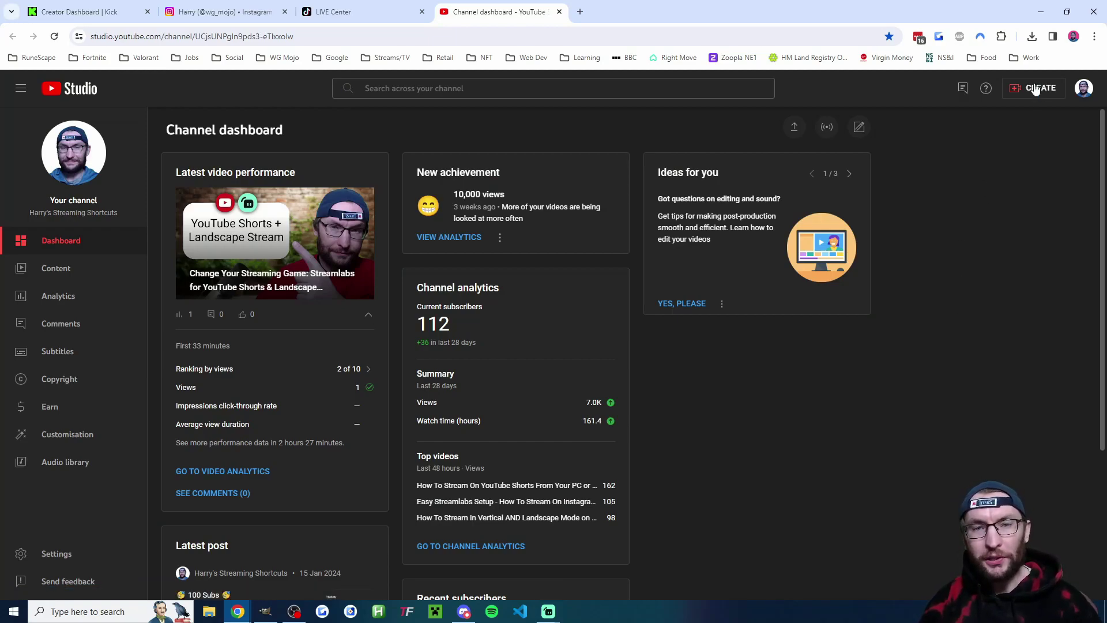
Return to Go Live and scroll through which platforms use horizontal or vertical output
{"action": "mouse_move", "coordinate": [548, 611]}
{"action": "left_click", "coordinate": [616, 564]}
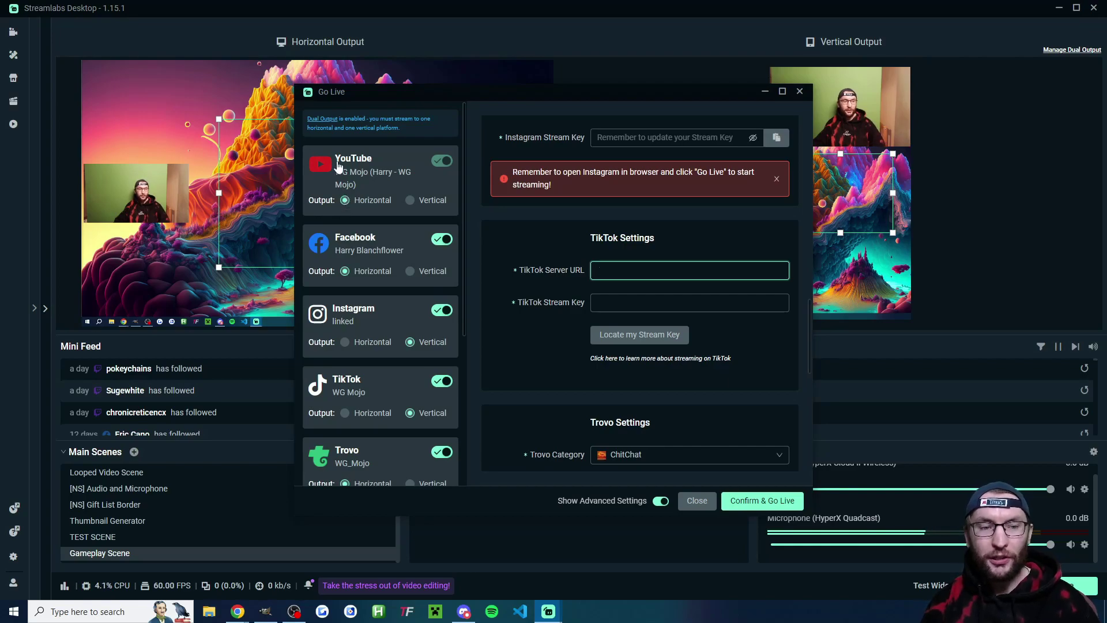
{"action": "scroll", "coordinate": [371, 196], "scroll_direction": "down", "scroll_amount": 5}
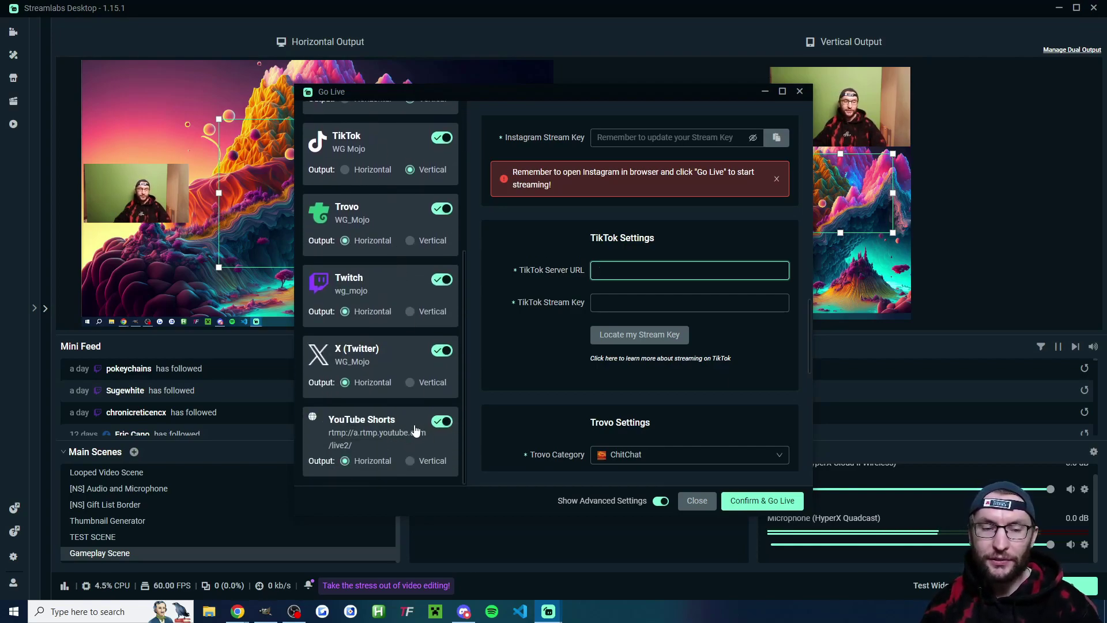
{"action": "scroll", "coordinate": [407, 231], "scroll_direction": "up", "scroll_amount": 5}
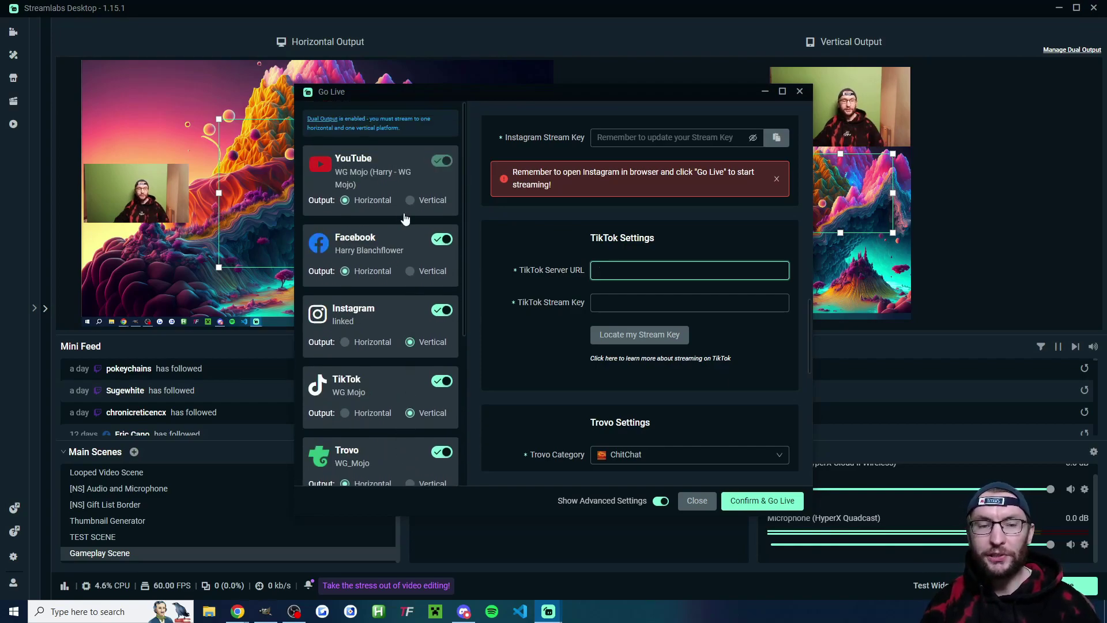
{"action": "scroll", "coordinate": [411, 208], "scroll_direction": "down", "scroll_amount": 1}
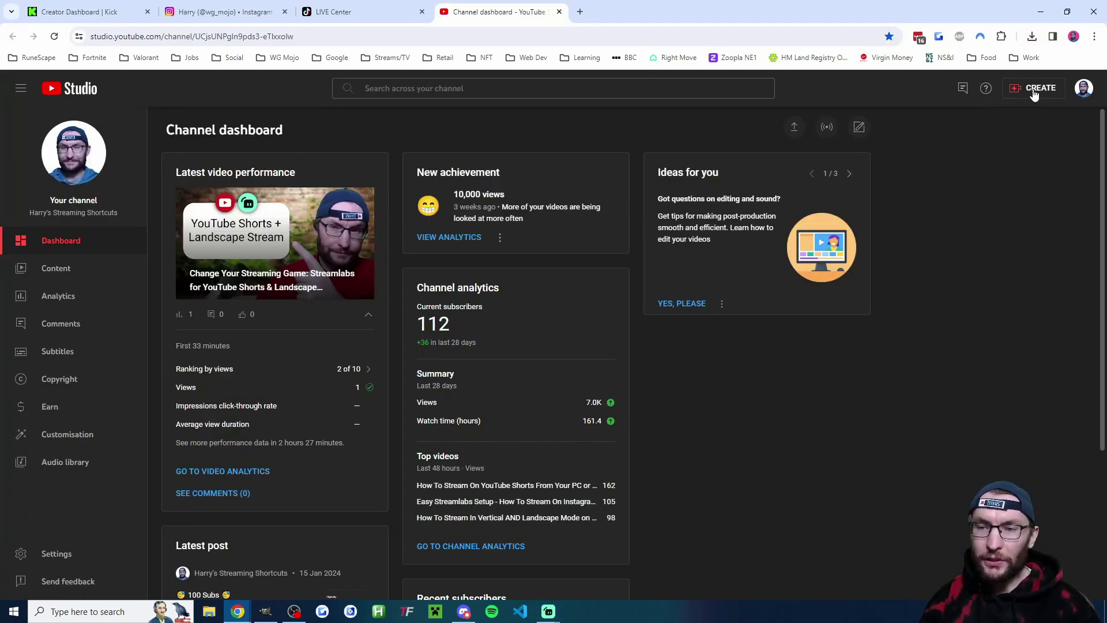
Start scheduling a new YouTube live stream that reuses the previous stream's settings
{"action": "left_click", "coordinate": [1034, 92]}
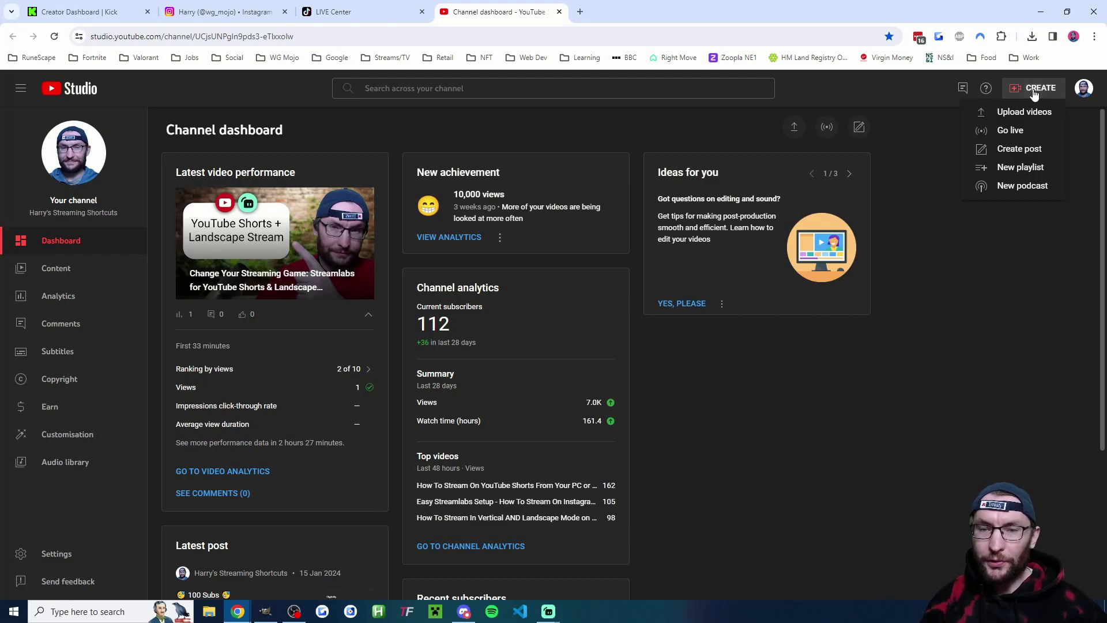
{"action": "left_click", "coordinate": [1013, 132]}
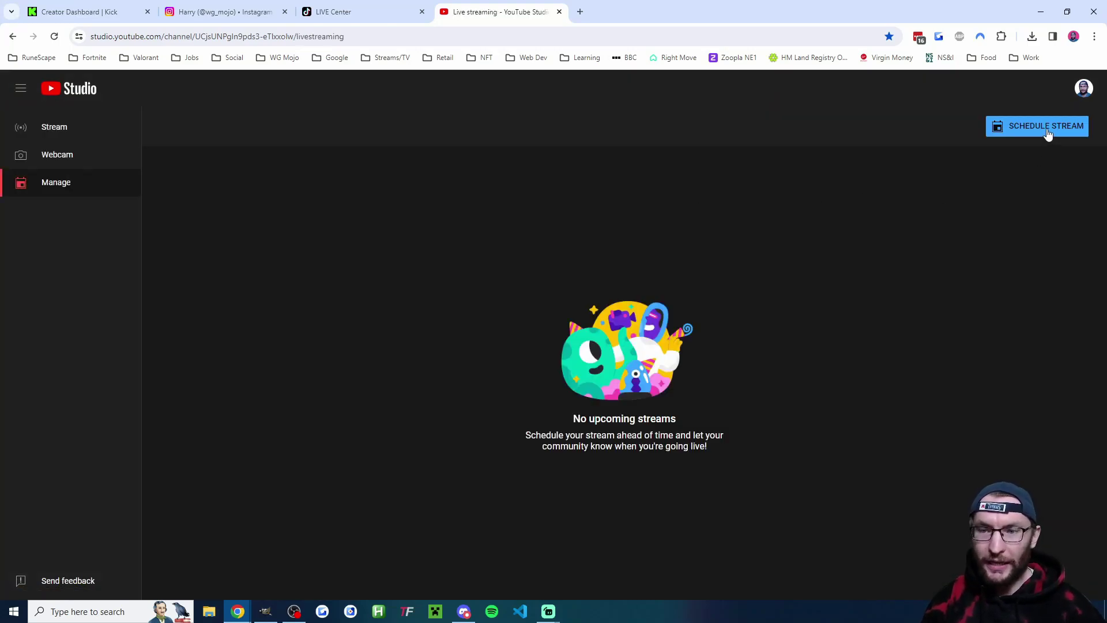
{"action": "left_click", "coordinate": [1048, 128]}
{"action": "left_click", "coordinate": [669, 405]}
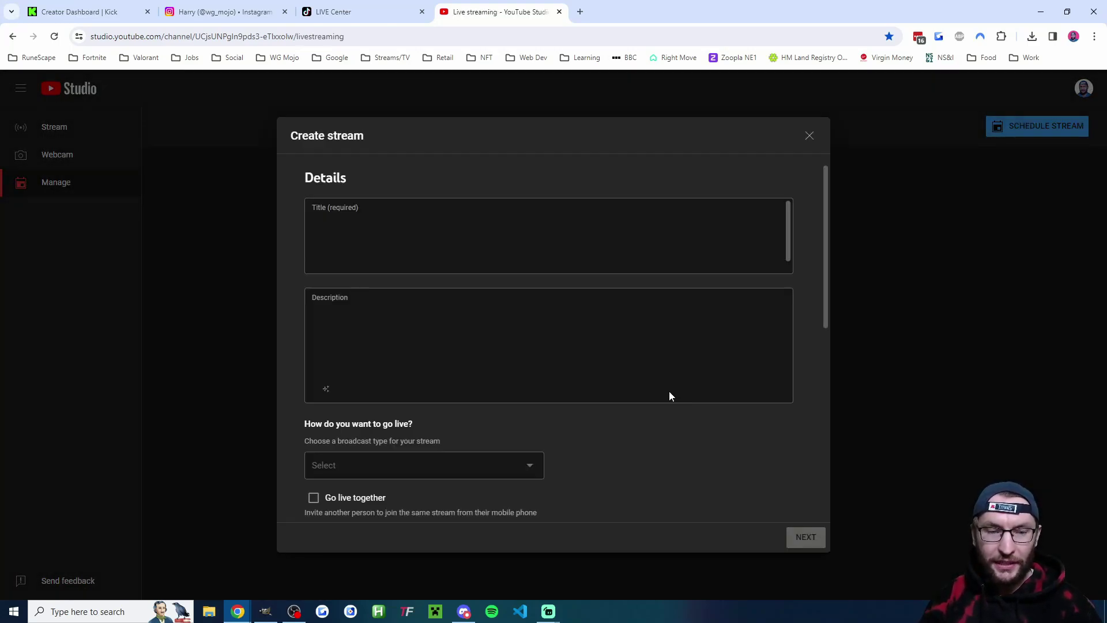
{"action": "scroll", "coordinate": [797, 440], "scroll_direction": "down", "scroll_amount": 15}
{"action": "left_click", "coordinate": [804, 541]}
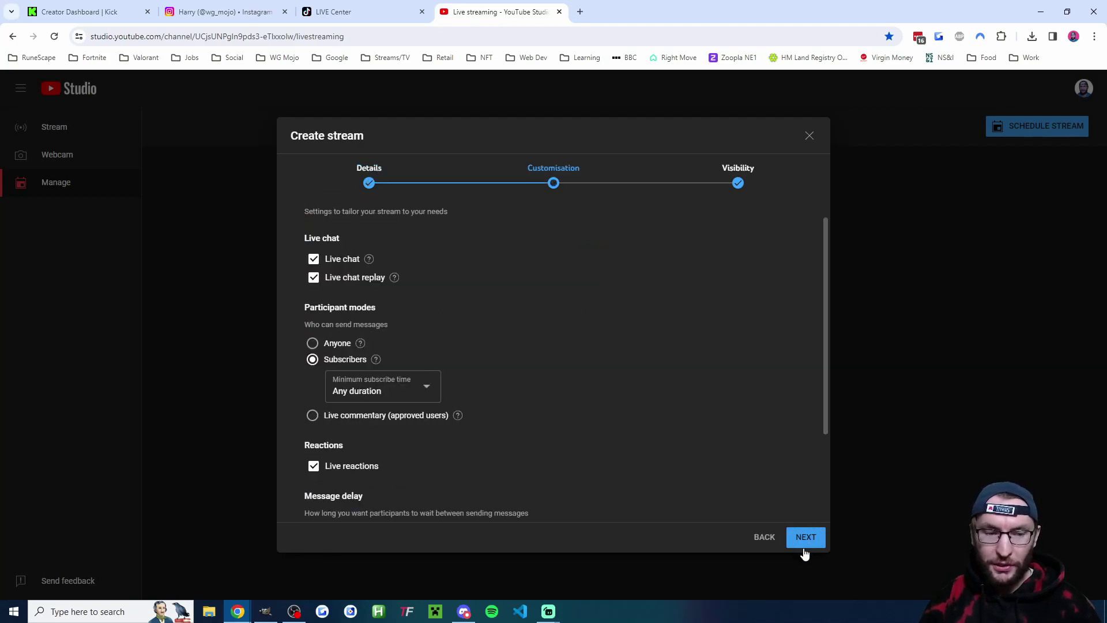
Make the scheduled stream Unlisted, set its start time to 03:00, and finish
{"action": "left_click", "coordinate": [805, 539]}
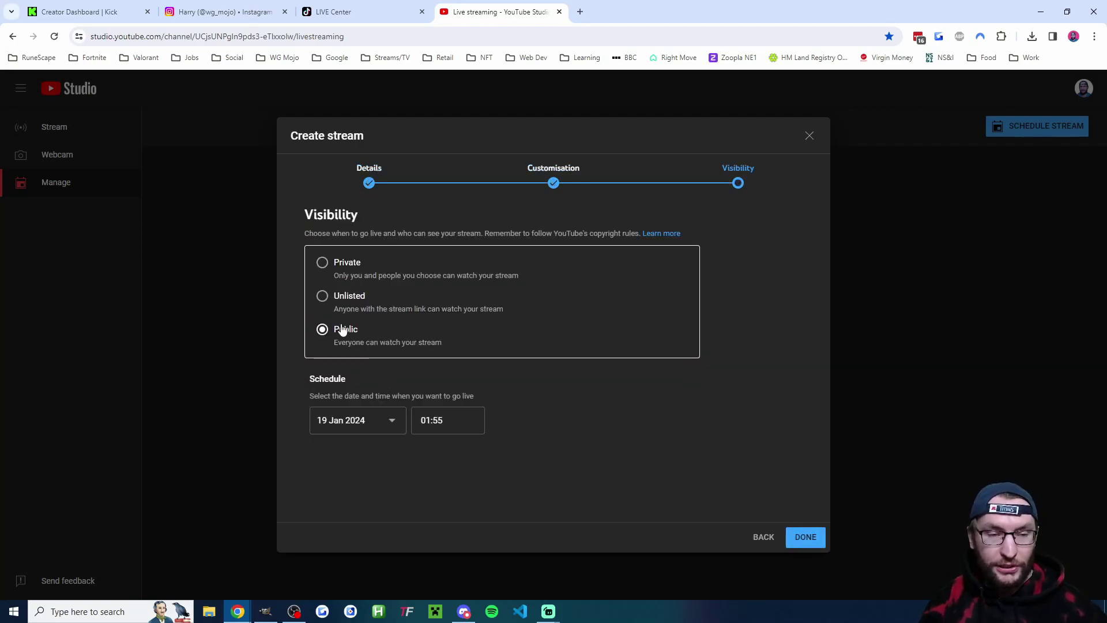
{"action": "left_click", "coordinate": [455, 419]}
{"action": "left_click", "coordinate": [445, 360]}
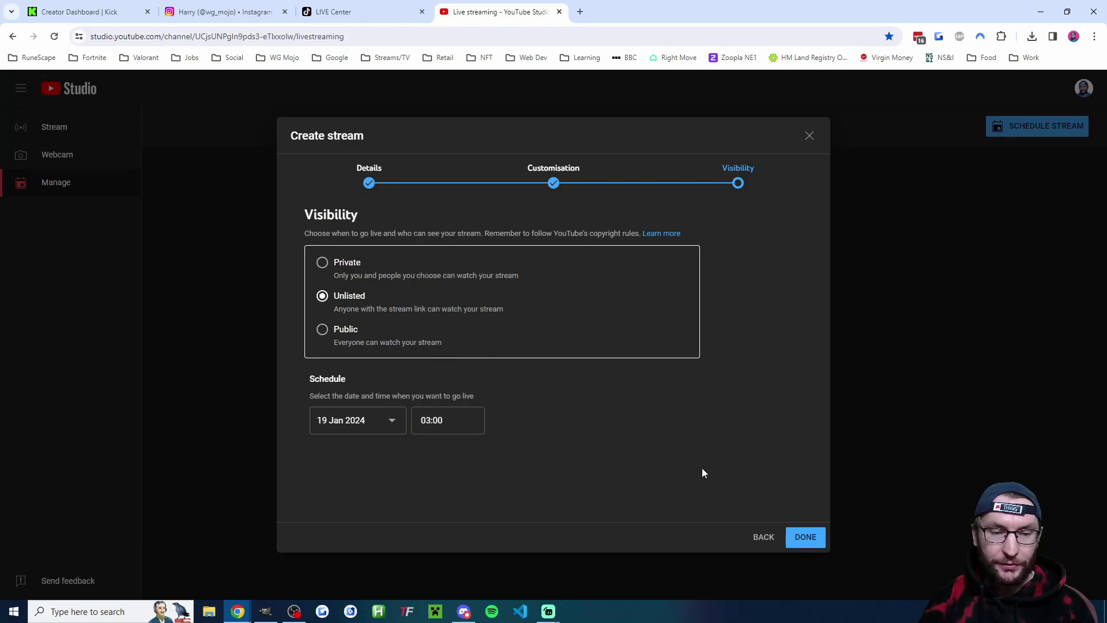
{"action": "left_click", "coordinate": [805, 537]}
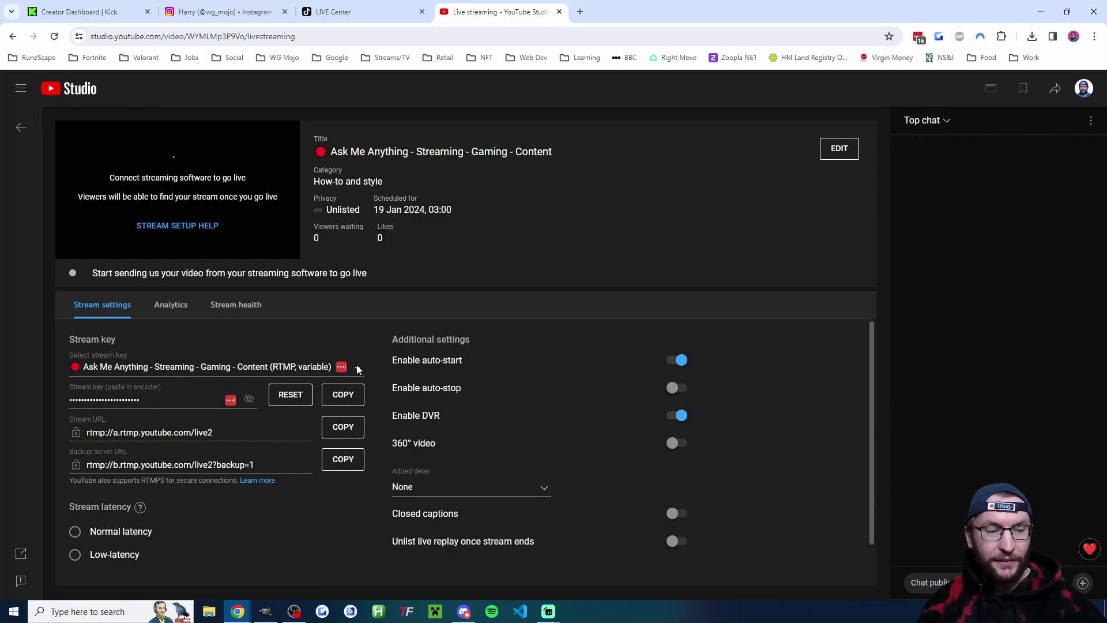
Choose the Vertical Key, copy its stream key and stream URL, and go back to Streamlabs
{"action": "left_click", "coordinate": [358, 369]}
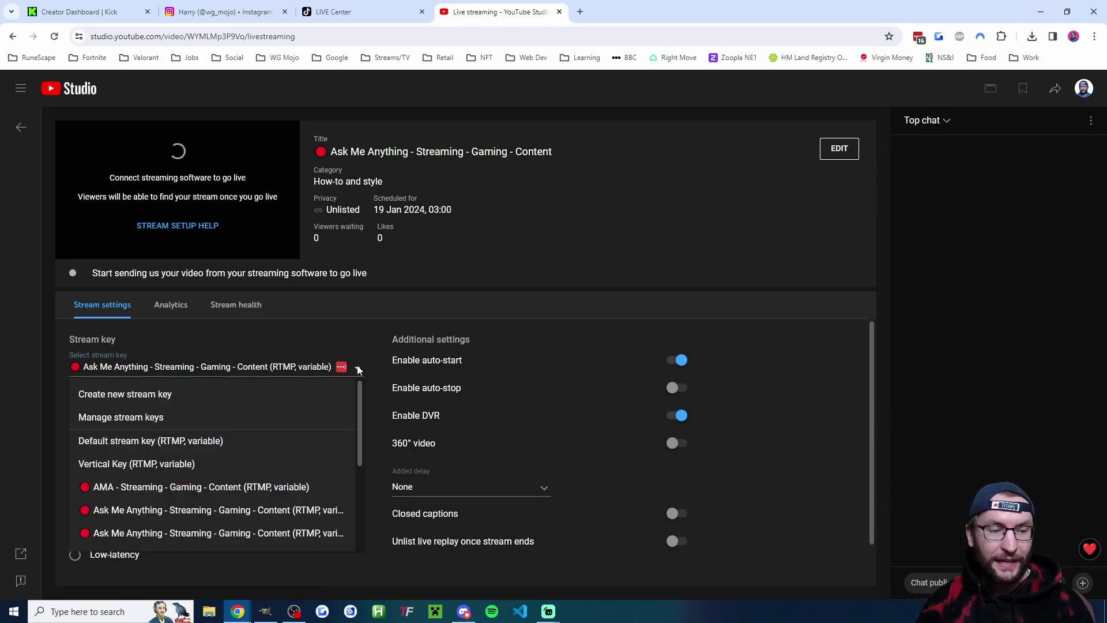
{"action": "left_click", "coordinate": [142, 465]}
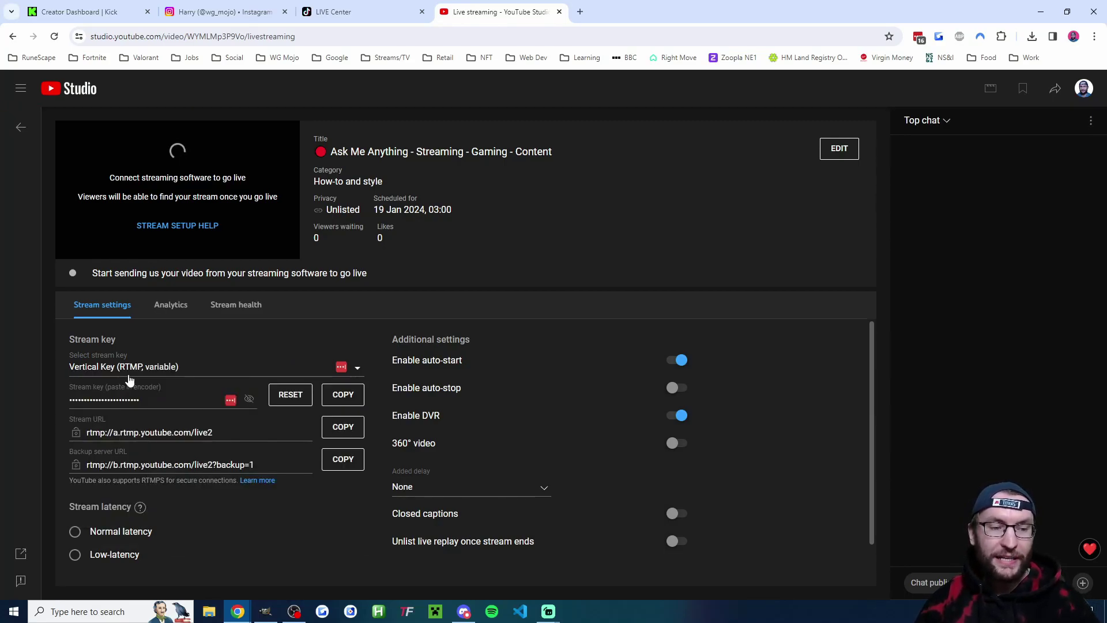
{"action": "left_click", "coordinate": [344, 398]}
{"action": "left_click", "coordinate": [347, 428]}
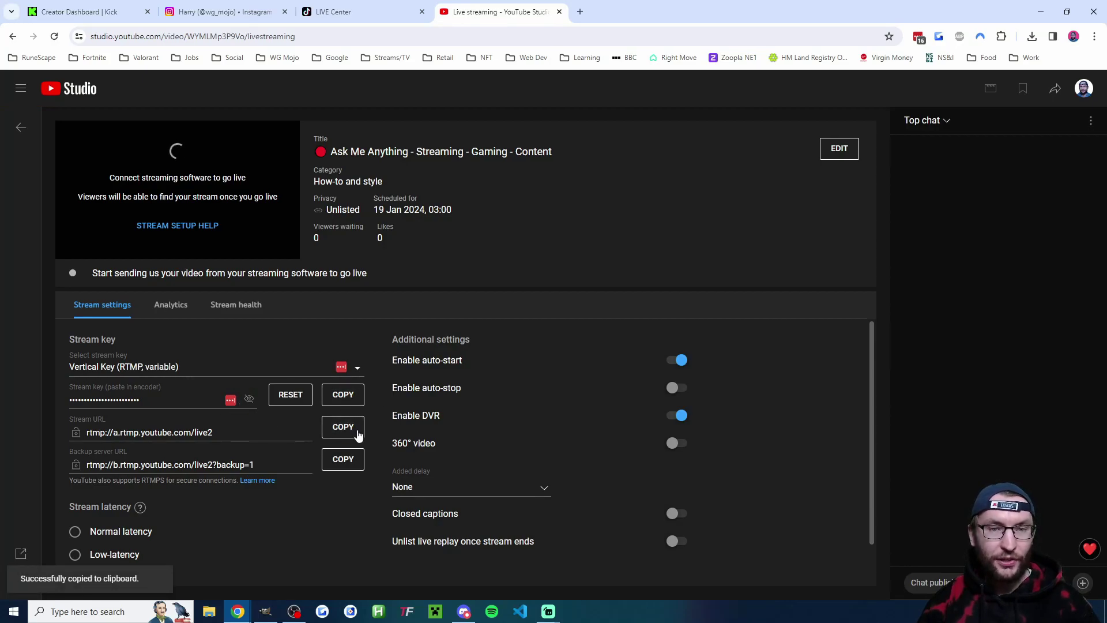
{"action": "left_click", "coordinate": [548, 611]}
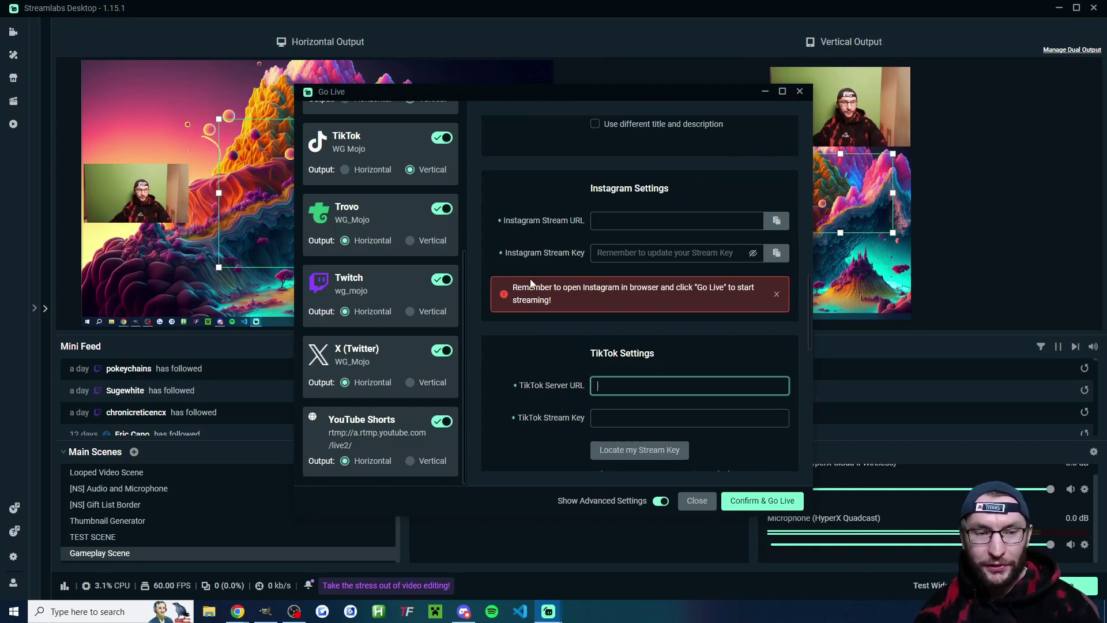
Scroll through the Go Live list to review the eight destinations, Instagram and TikTok on vertical output
{"action": "scroll", "coordinate": [468, 282], "scroll_direction": "up", "scroll_amount": 5}
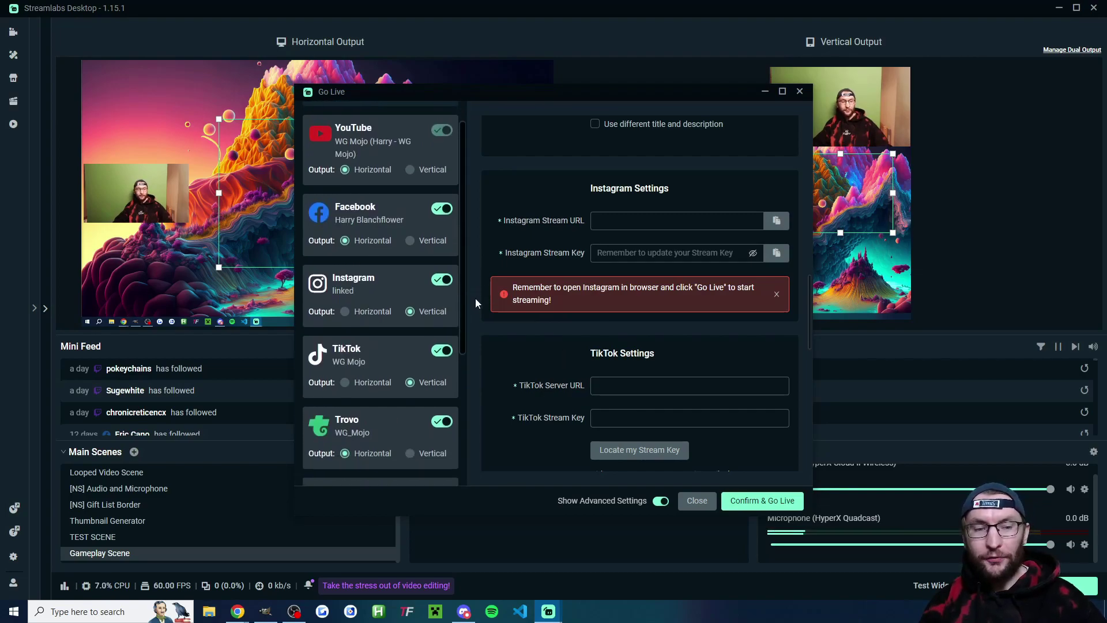
{"action": "scroll", "coordinate": [476, 302], "scroll_direction": "down", "scroll_amount": 5}
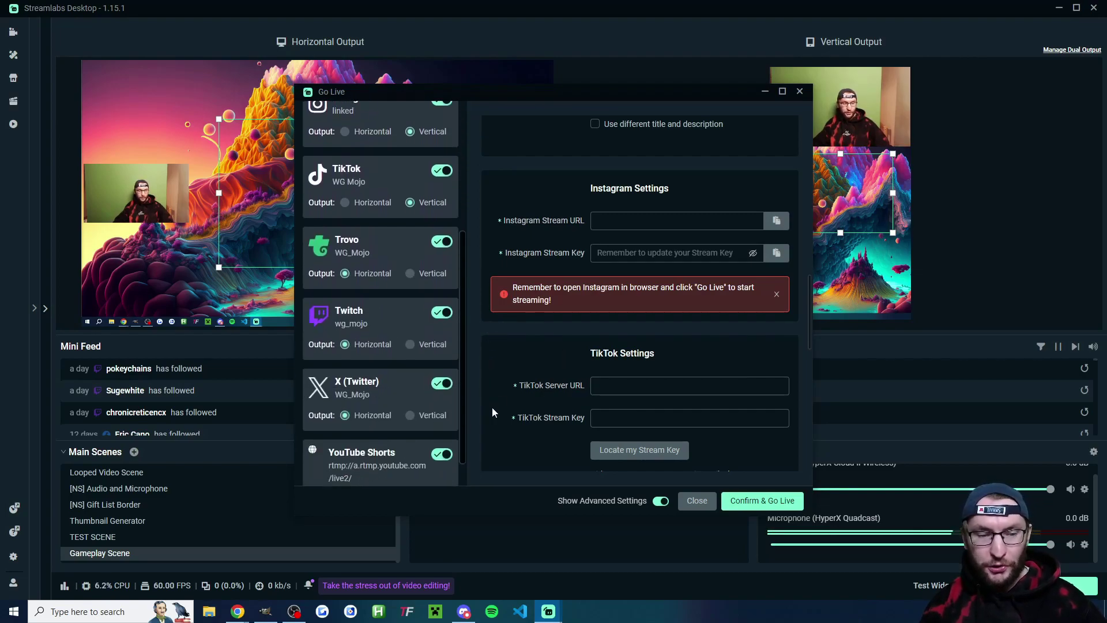
{"action": "scroll", "coordinate": [494, 346], "scroll_direction": "up", "scroll_amount": 5}
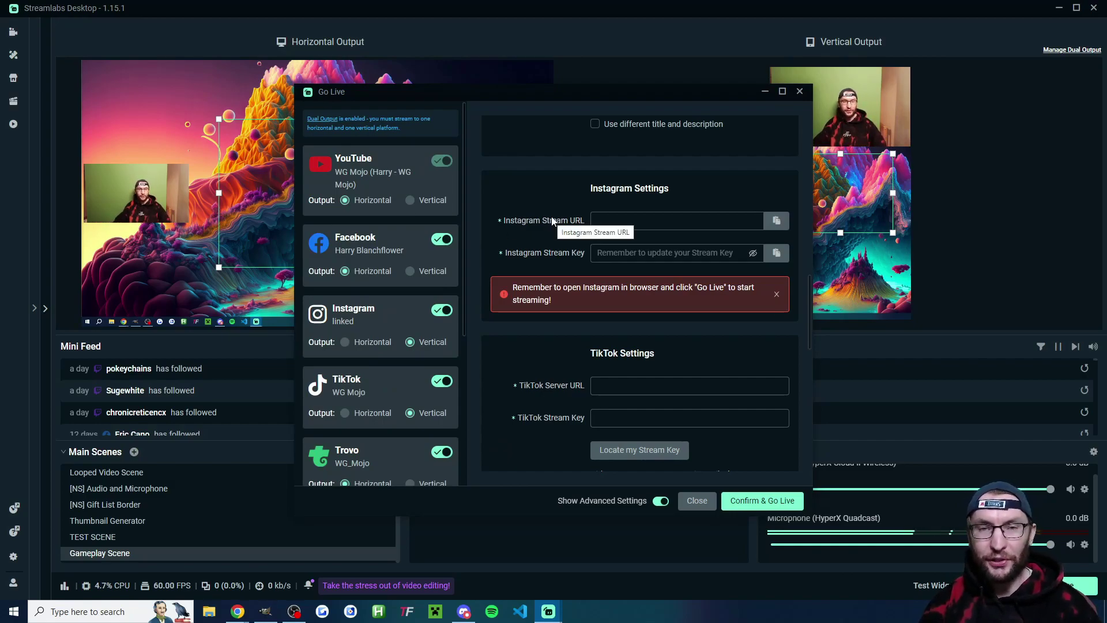
{"action": "scroll", "coordinate": [675, 344], "scroll_direction": "down", "scroll_amount": 10}
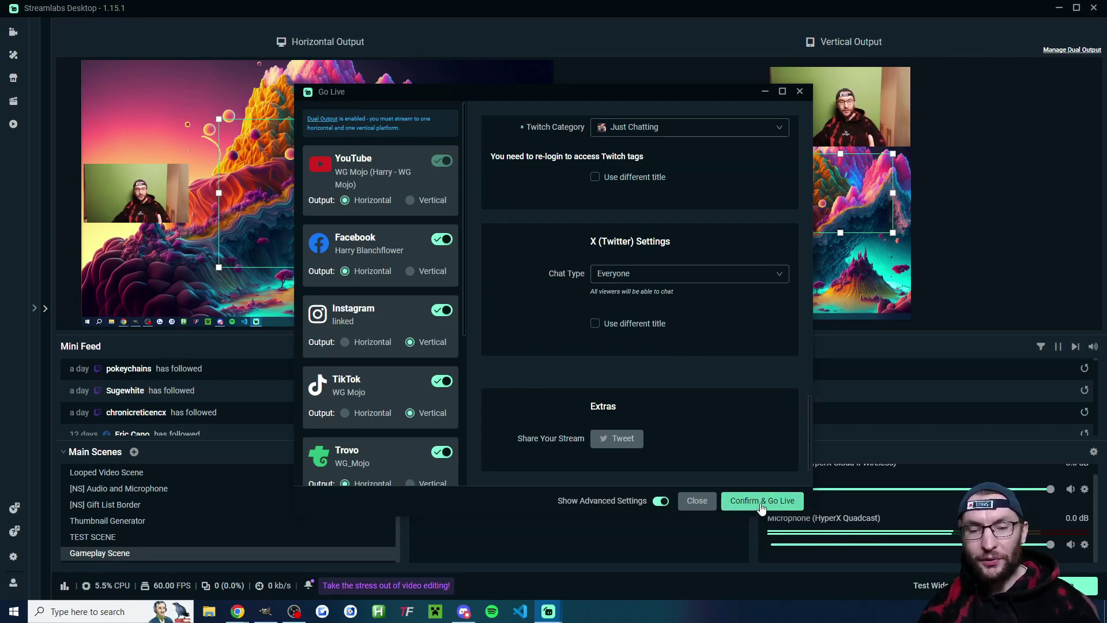